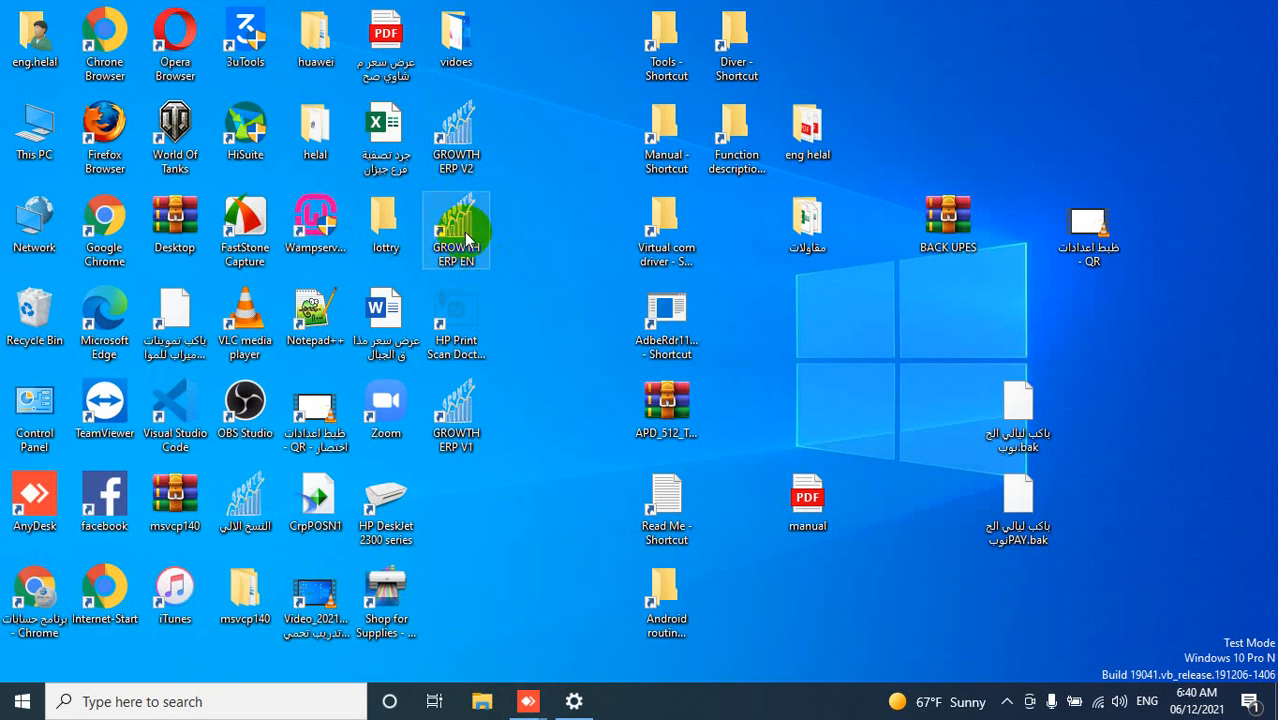
# - Launch GROWTH ERP EN, log in as system administrator with the account password, and close the alerts list
pyautogui.doubleClick(466, 238)
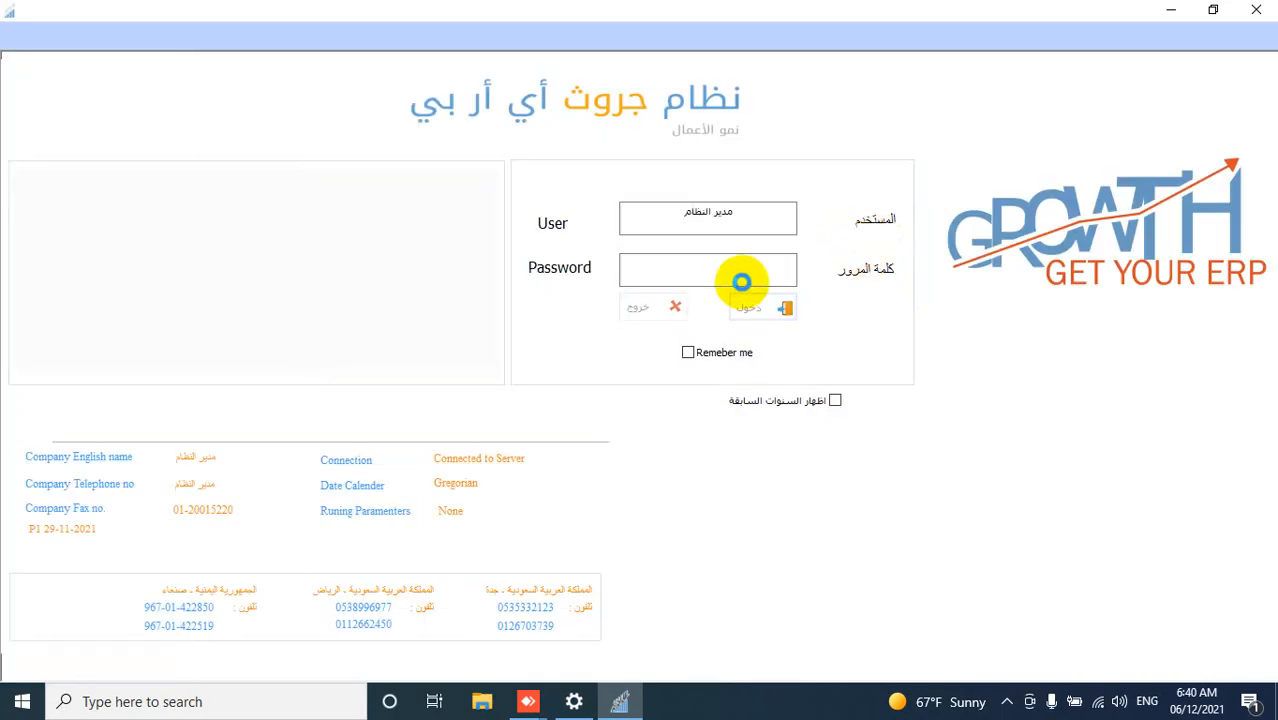
pyautogui.click(741, 282)
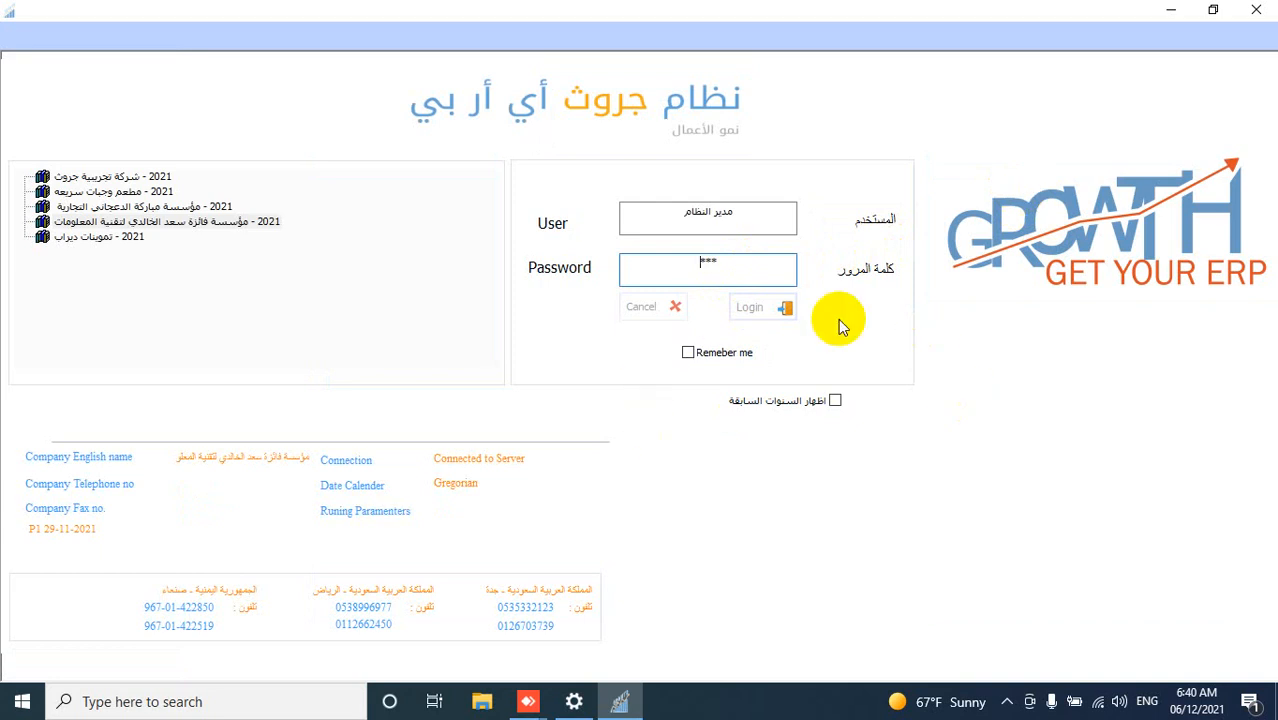
pyautogui.press('Return')
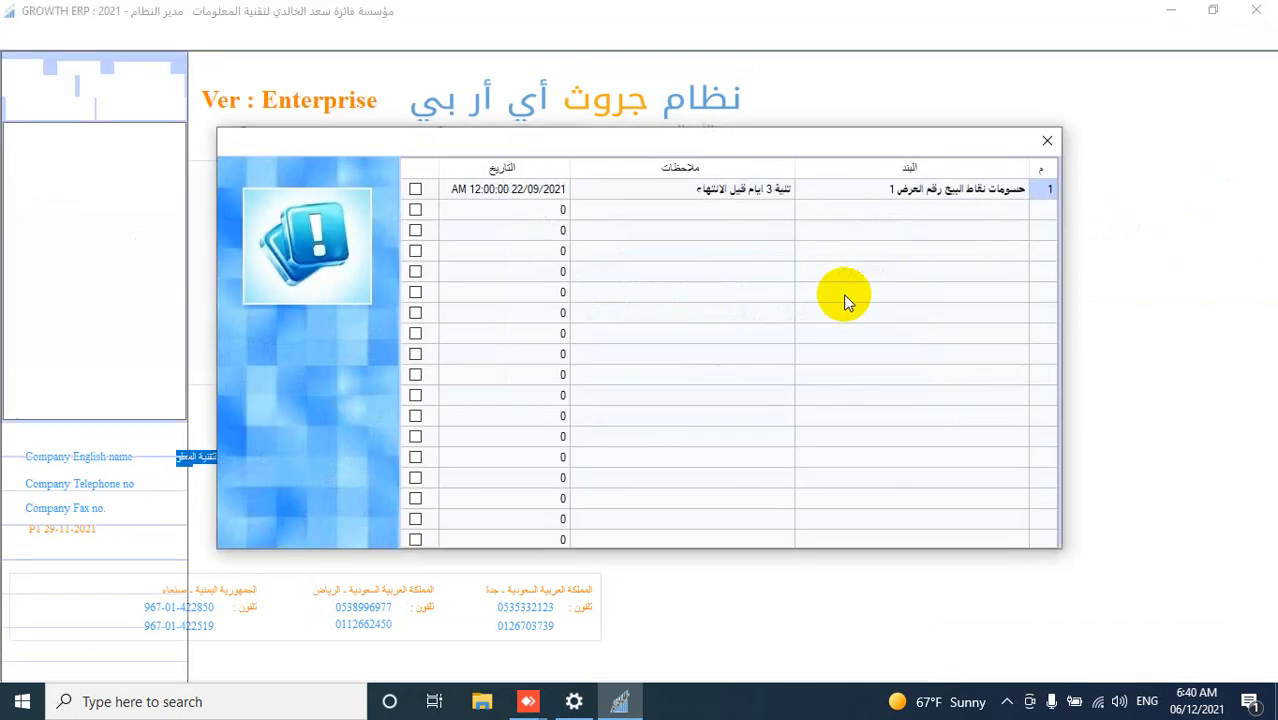
pyautogui.click(1047, 141)
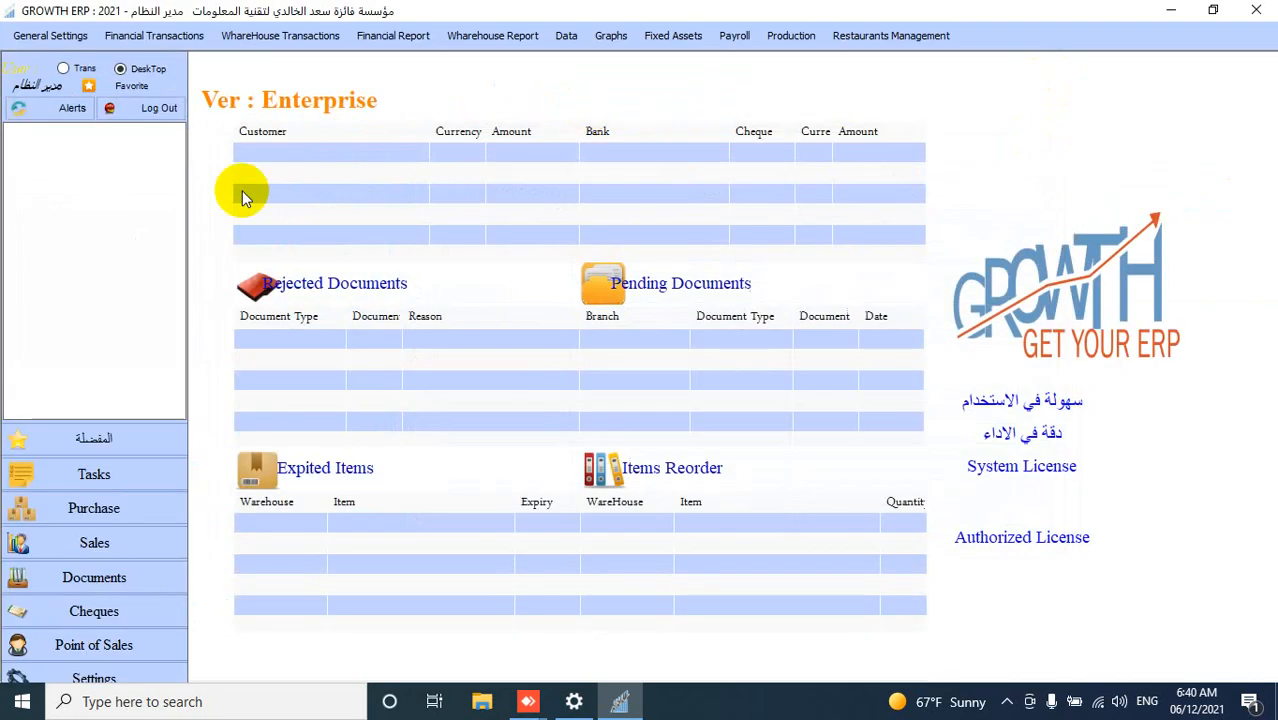
# - Open Items Information and start adding a new item under JUCE GROUP - 14
pyautogui.click(57, 40)
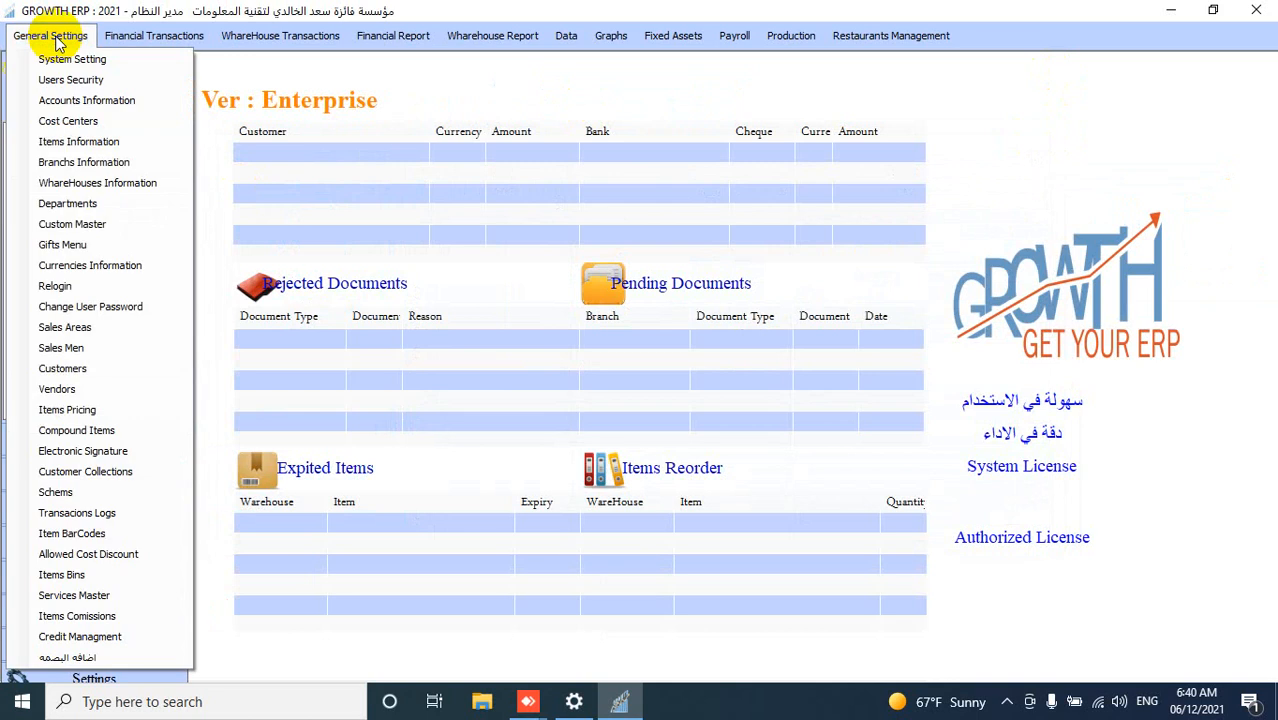
pyautogui.click(80, 141)
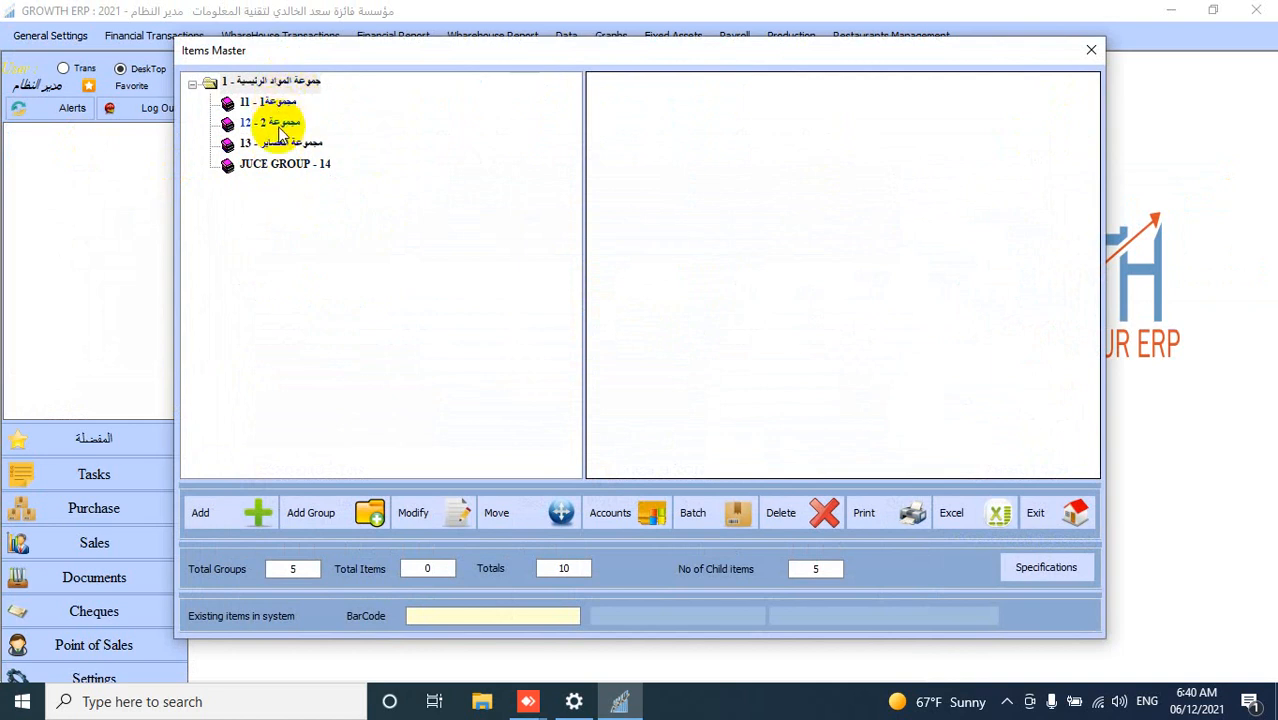
pyautogui.click(284, 166)
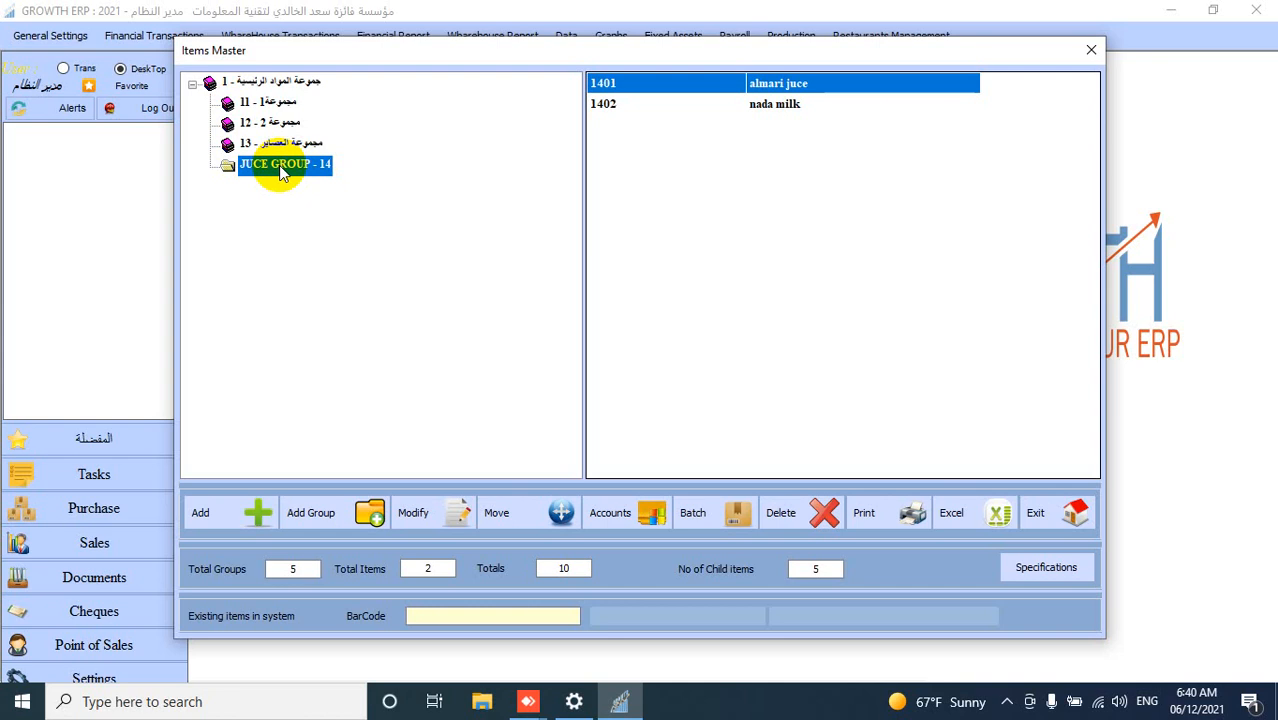
pyautogui.click(250, 512)
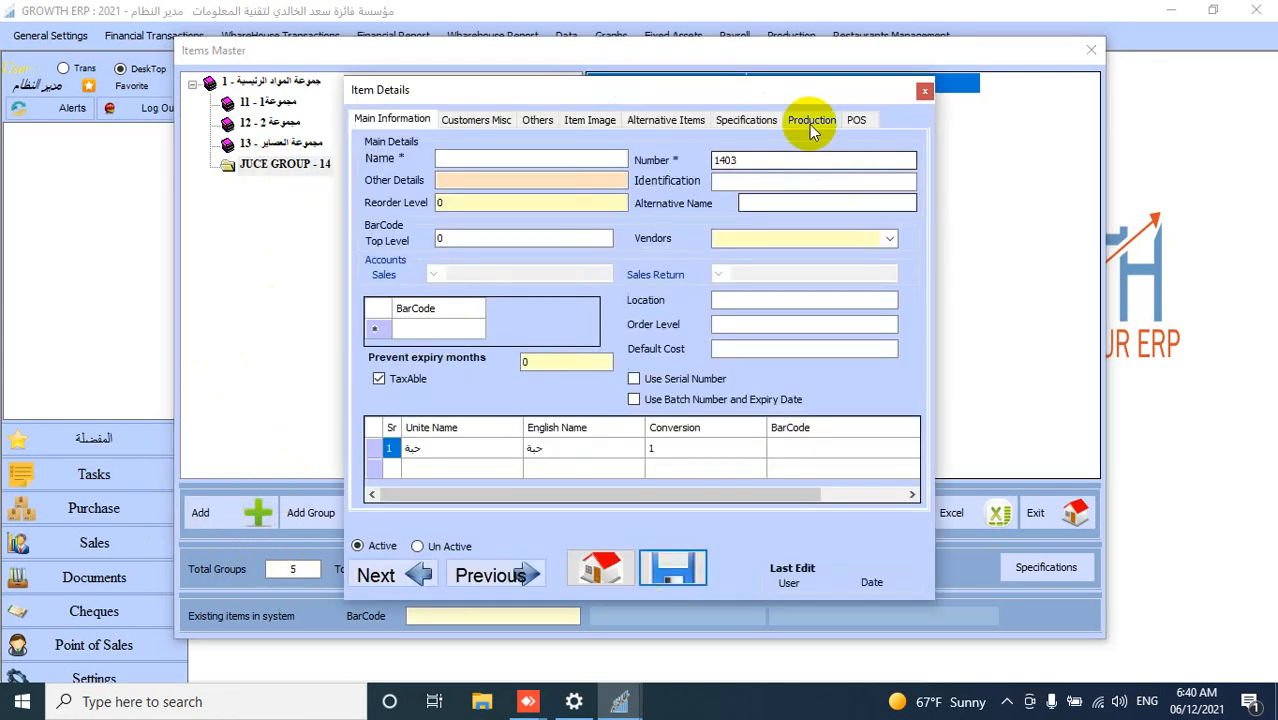
# - Enter ALAMRAI JUCE as the new item's name
pyautogui.click(536, 161)
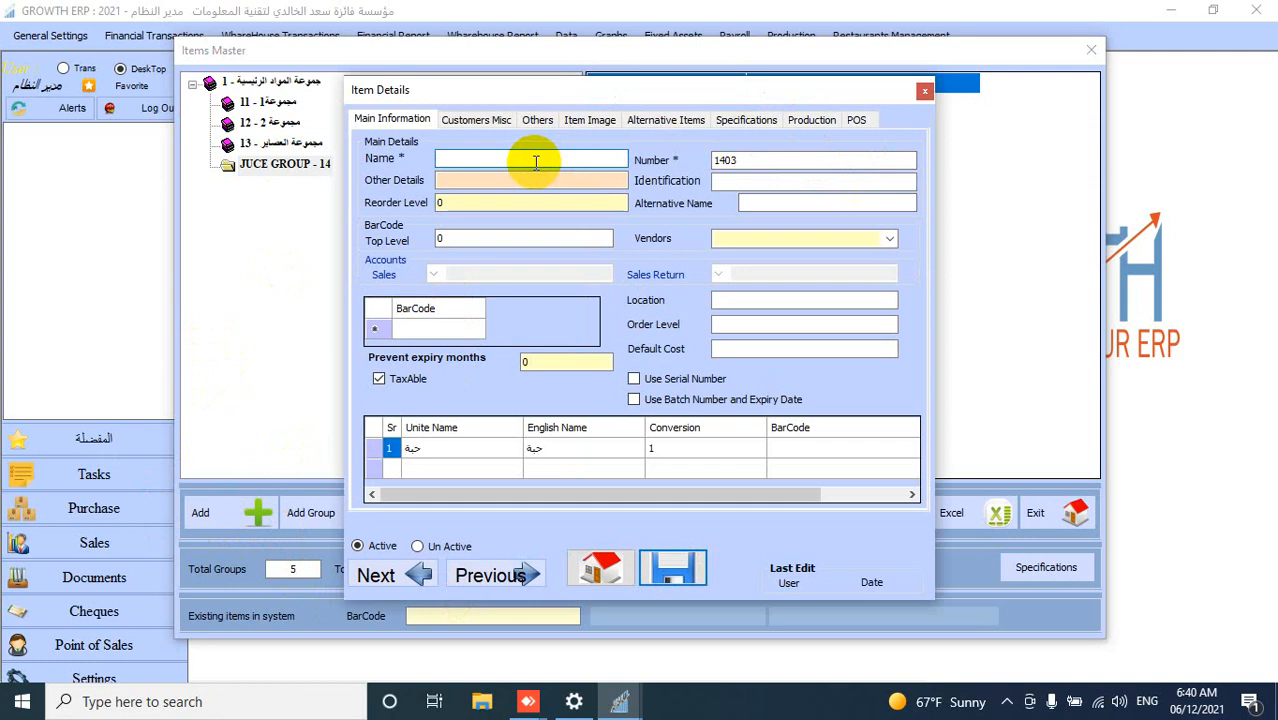
pyautogui.write('ALAMRAI JUCE')
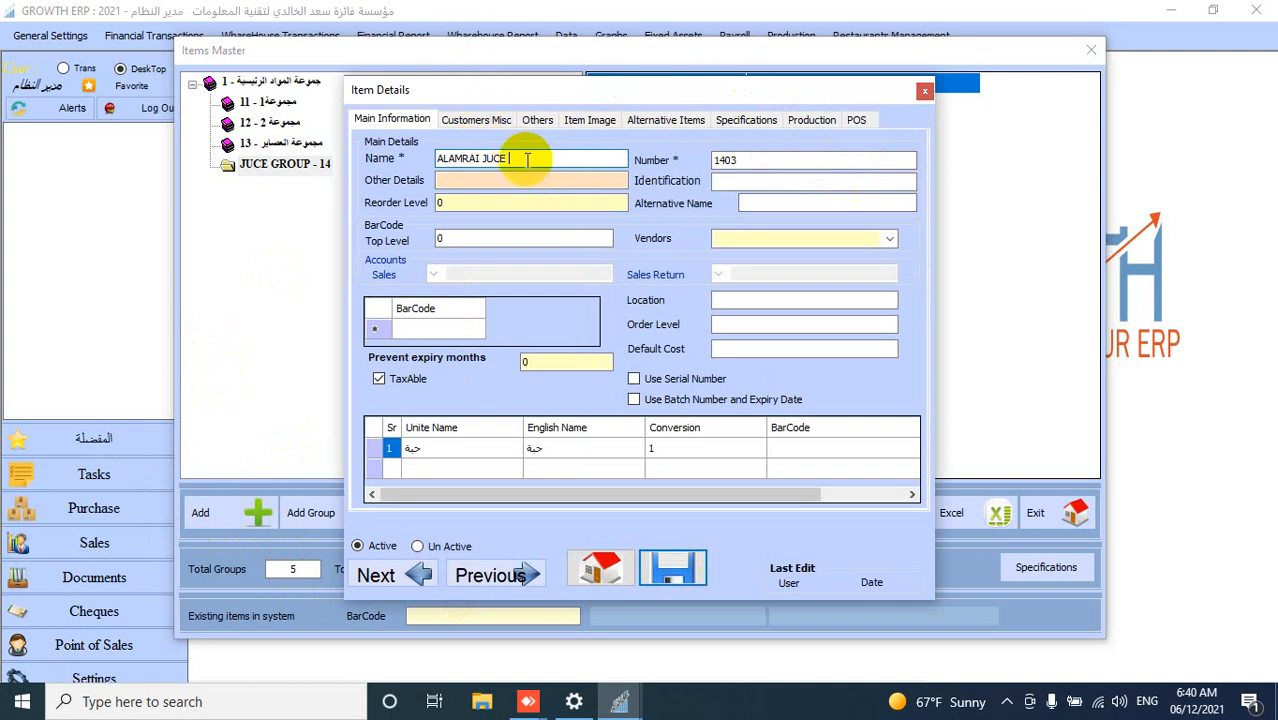
# - Copy the item name into the Alternative Name field
pyautogui.moveTo(525, 160); pyautogui.dragTo(416, 156)
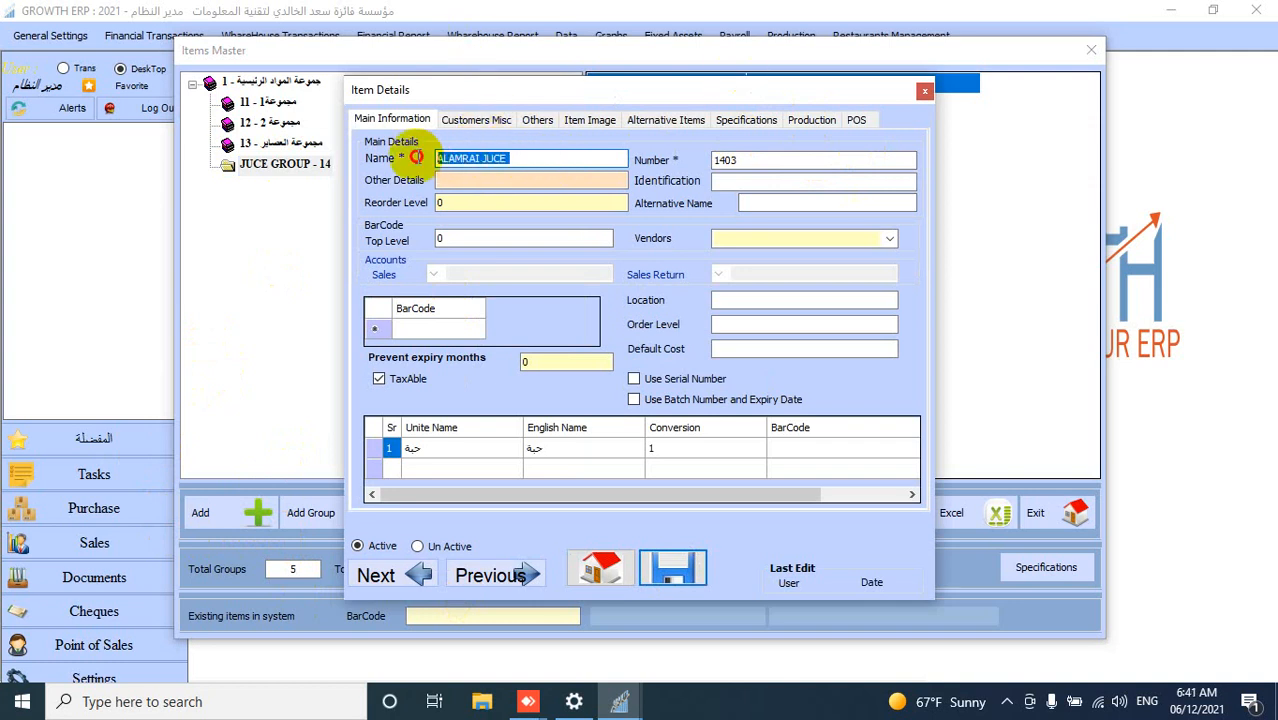
pyautogui.rightClick(469, 158)
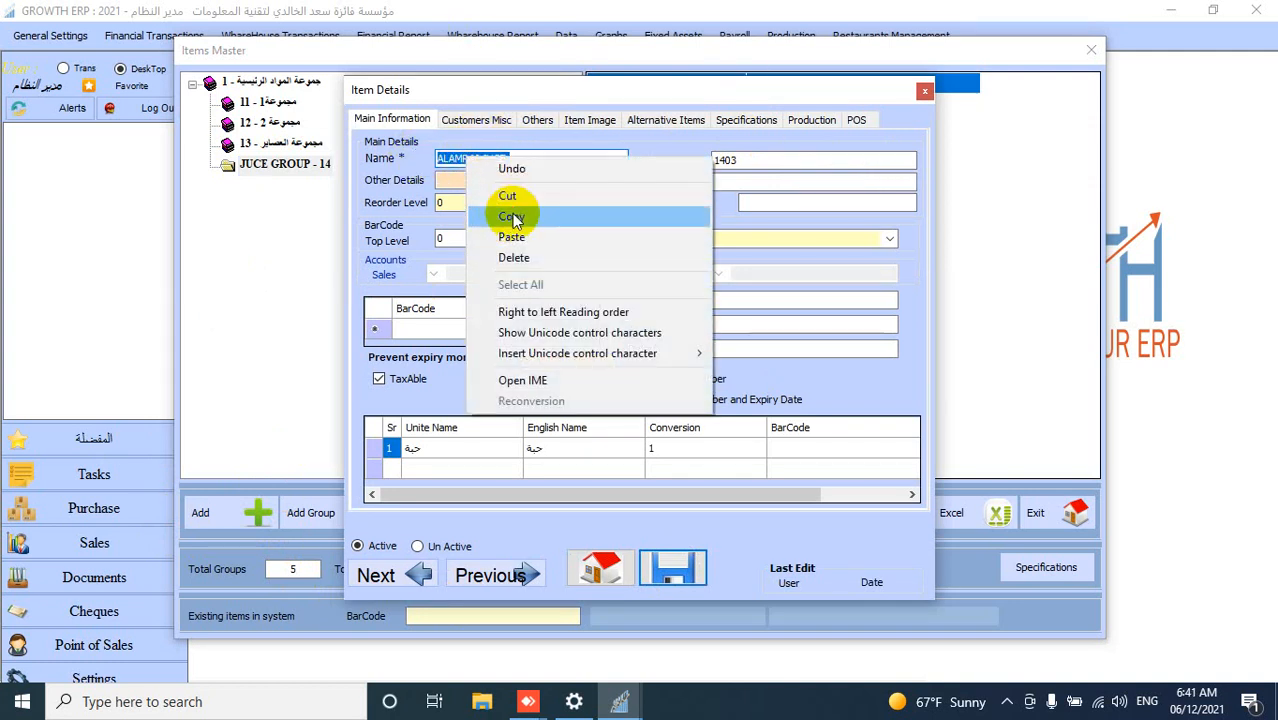
pyautogui.click(508, 217)
pyautogui.click(777, 203)
pyautogui.rightClick(777, 202)
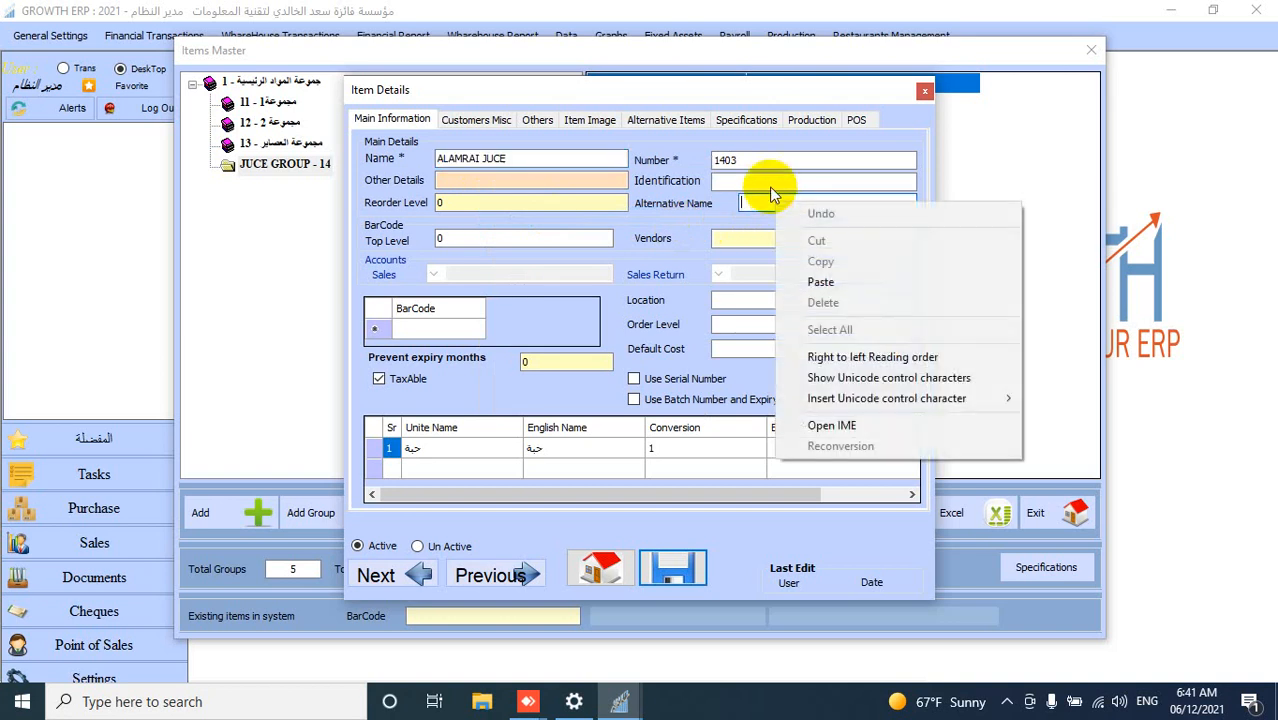
pyautogui.click(820, 281)
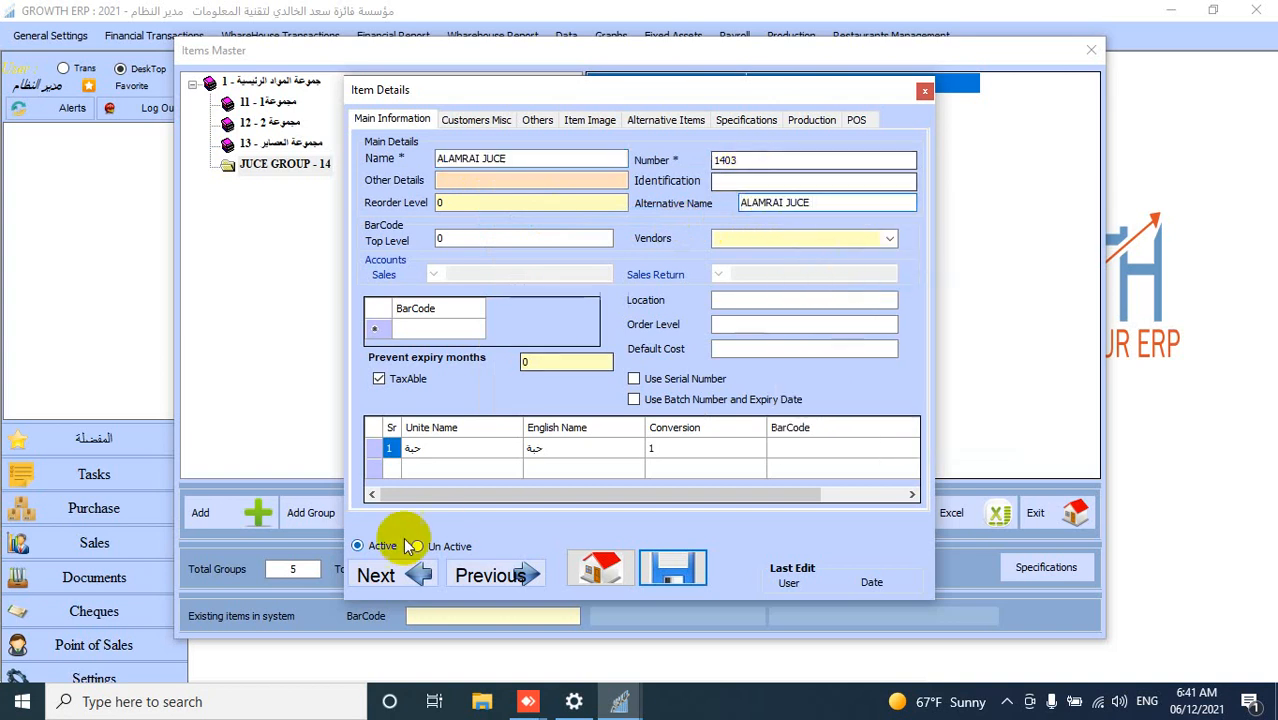
# - Replace the first unit's name with PICE
pyautogui.click(476, 455)
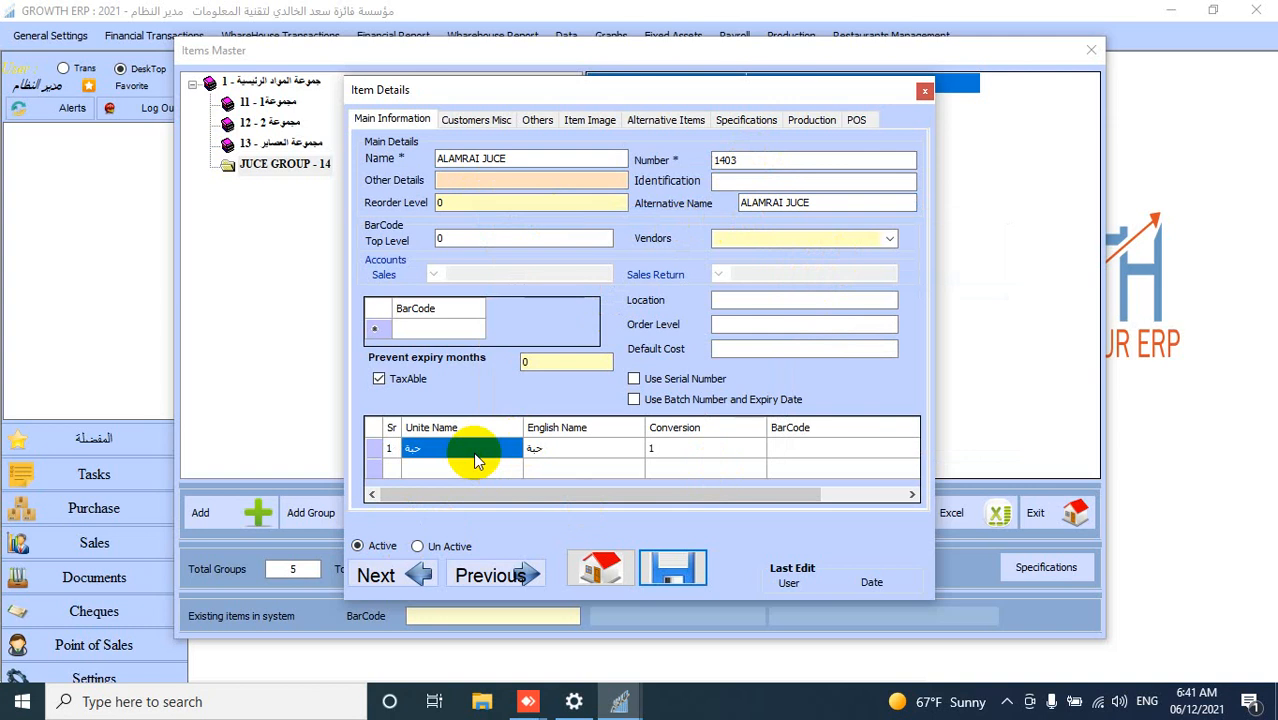
pyautogui.click(500, 450)
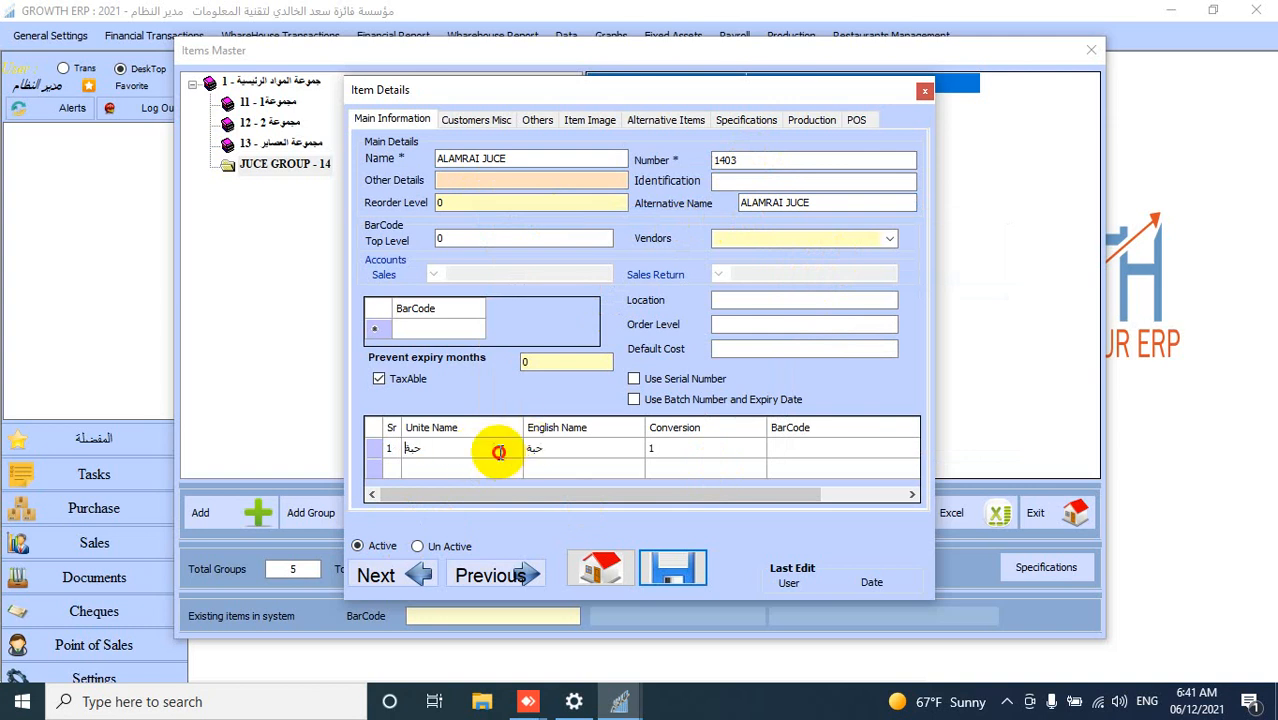
pyautogui.press('BackSpace')
pyautogui.press('BackSpace')
pyautogui.write('PI')
pyautogui.write('CW')
pyautogui.press('BackSpace')
pyautogui.write('E')
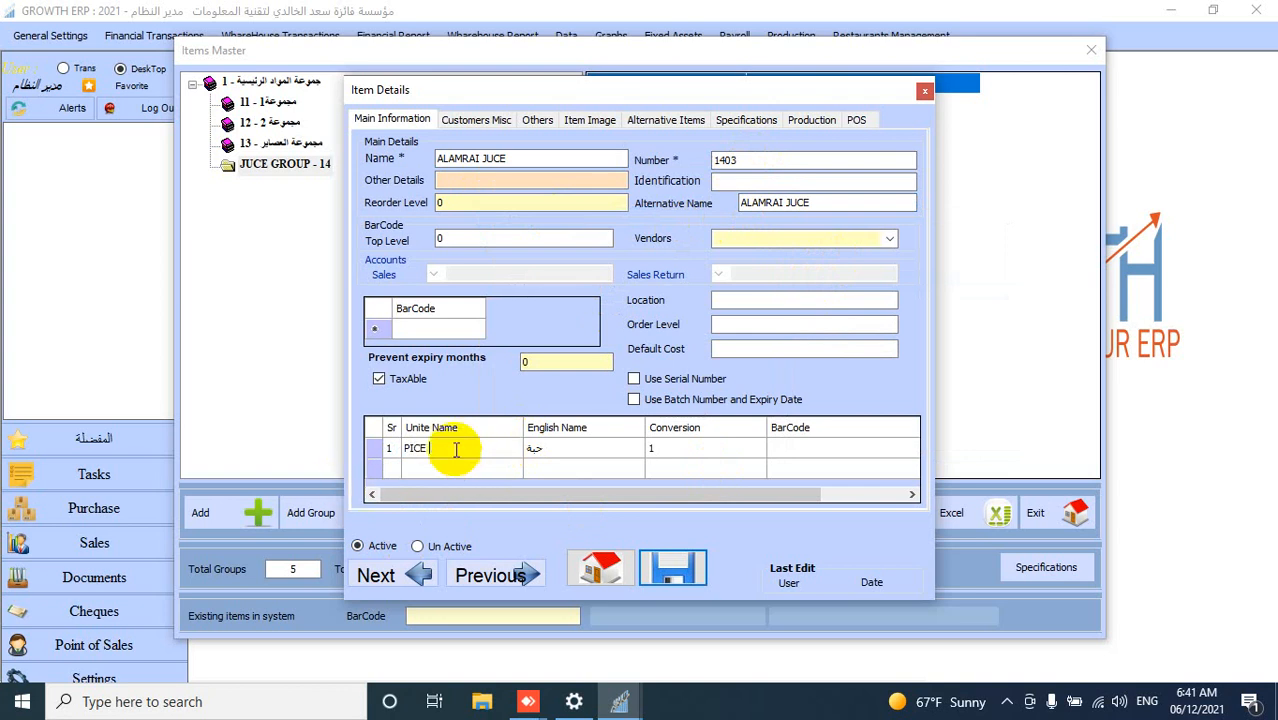
# - Copy PICE into the unit's English Name
pyautogui.moveTo(456, 450); pyautogui.dragTo(393, 452)
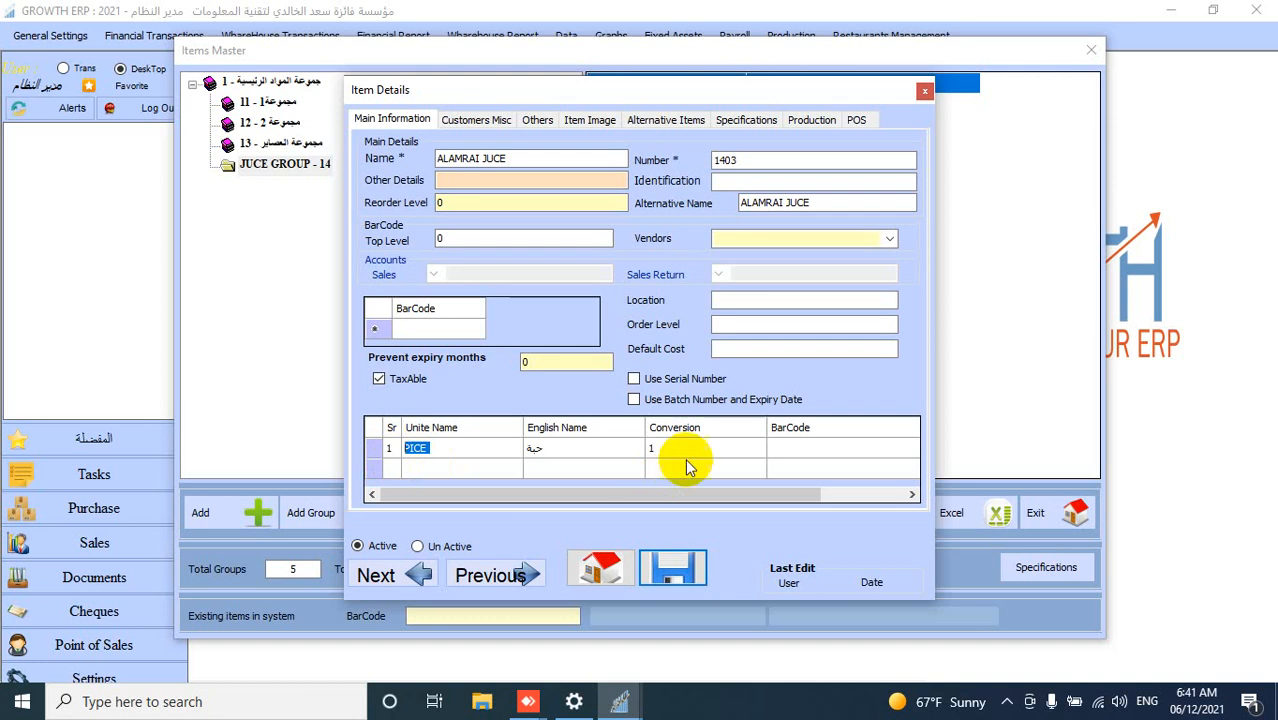
pyautogui.click(541, 449)
pyautogui.click(554, 448)
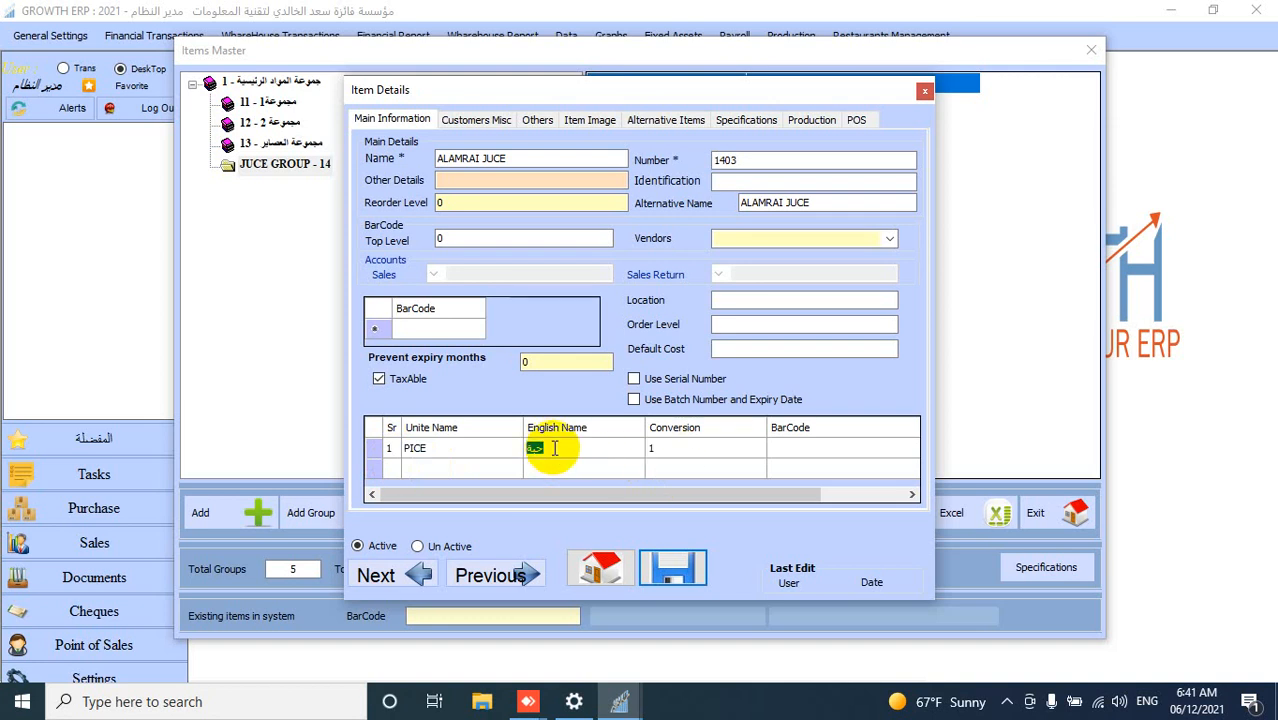
pyautogui.hotkey('ctrl', 'v')
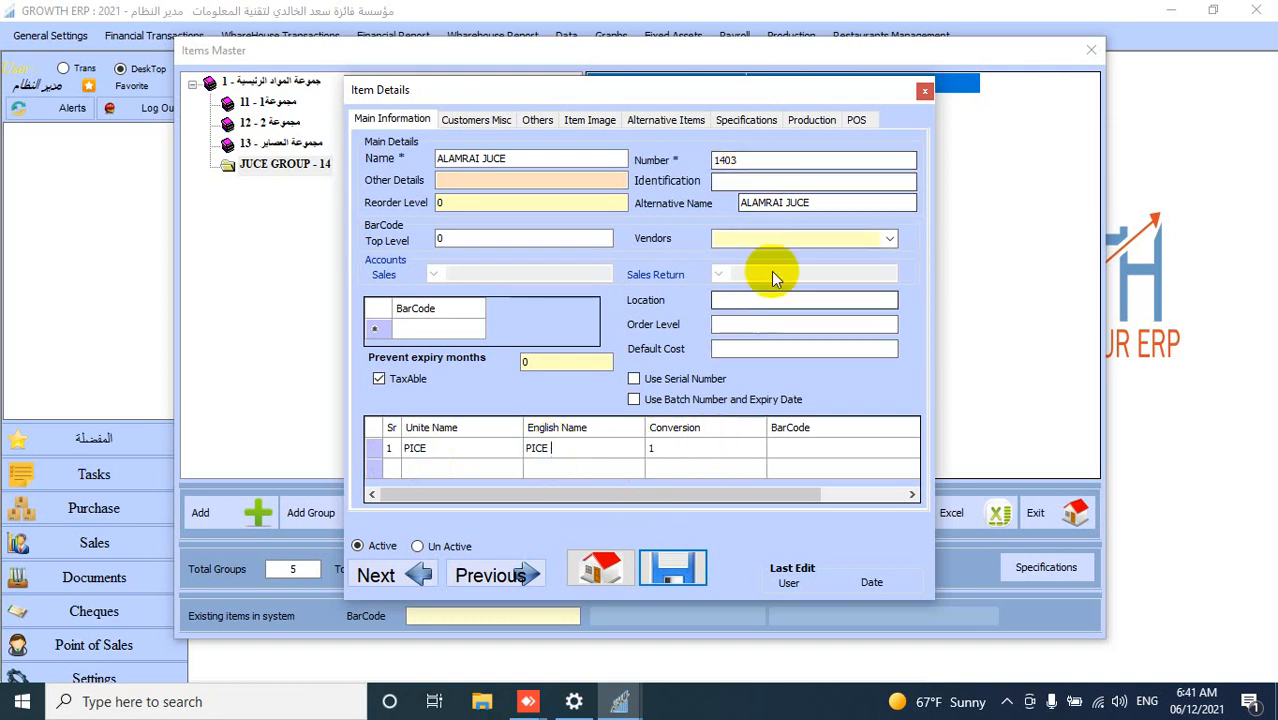
# - Fill in the unit's barcode, save the new item, and close Items Master
pyautogui.click(789, 449)
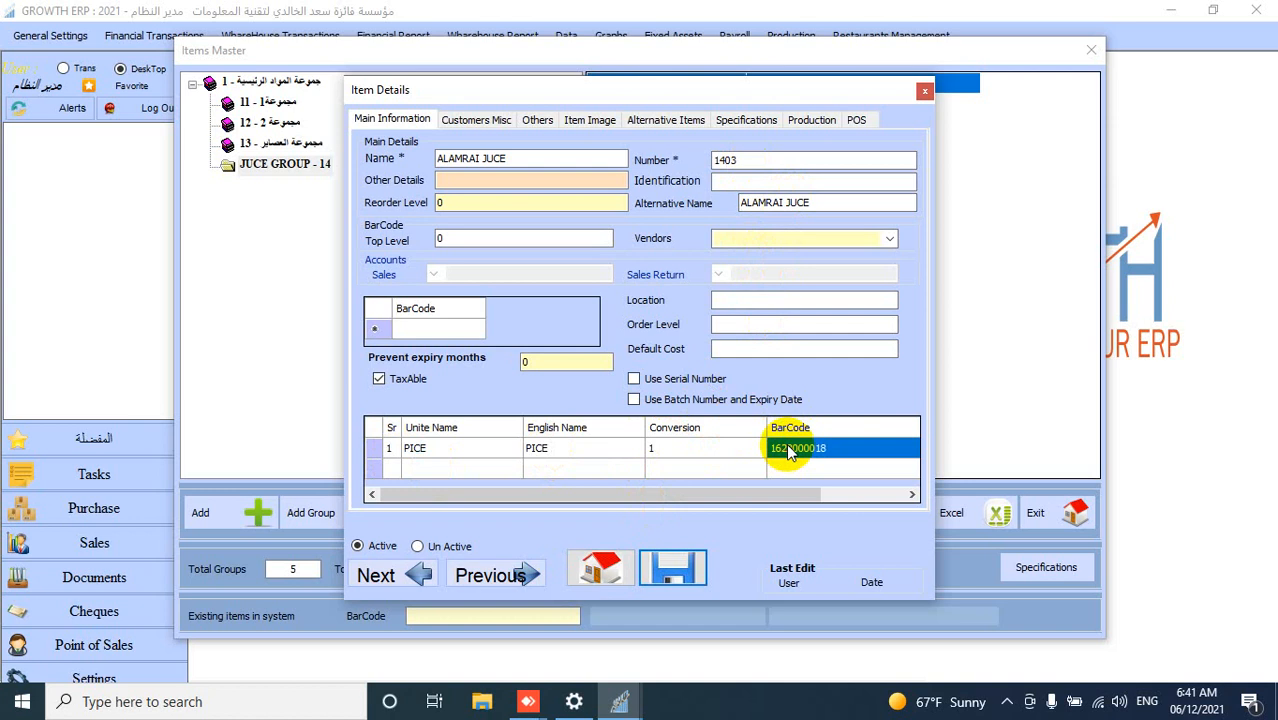
pyautogui.click(789, 449)
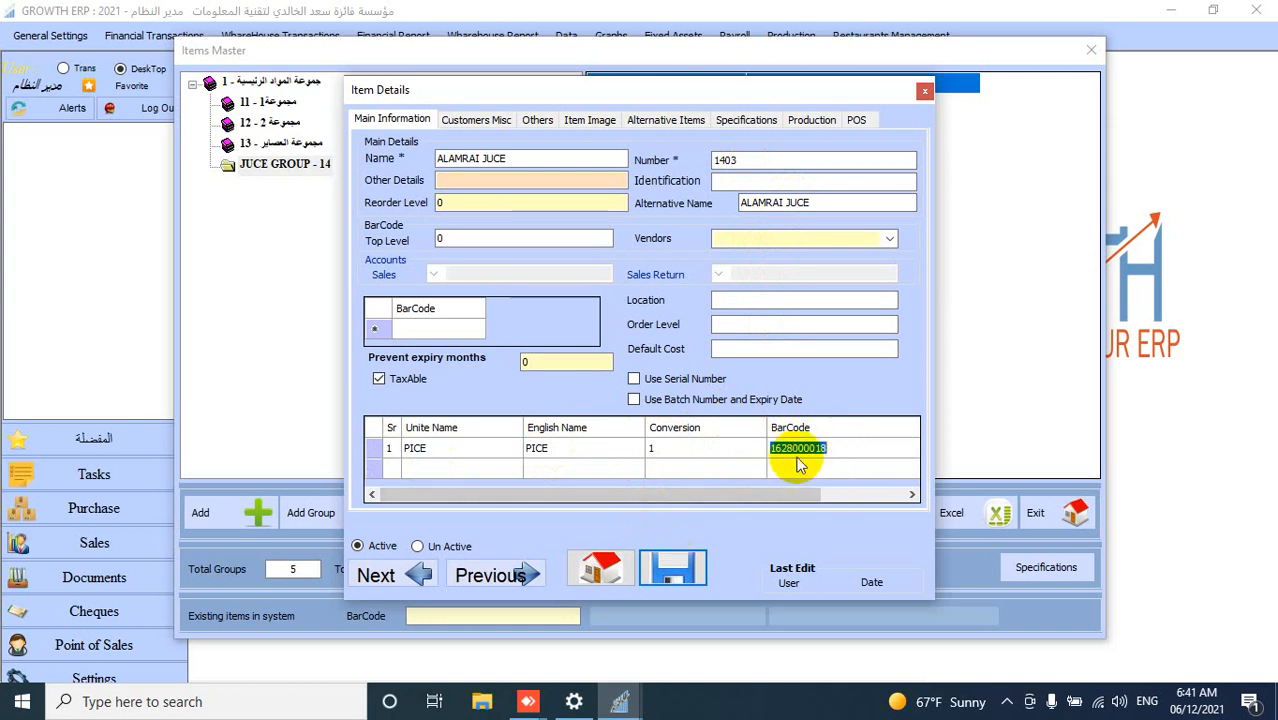
pyautogui.click(672, 570)
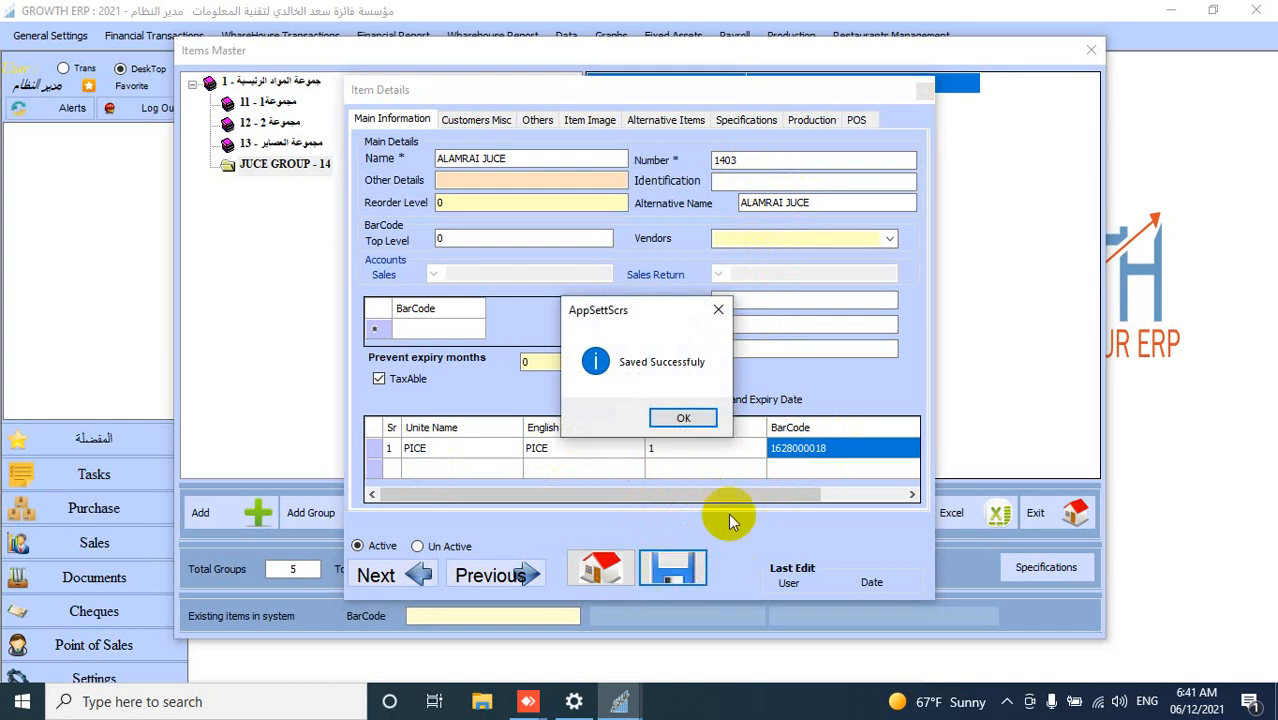
pyautogui.click(689, 420)
pyautogui.click(686, 419)
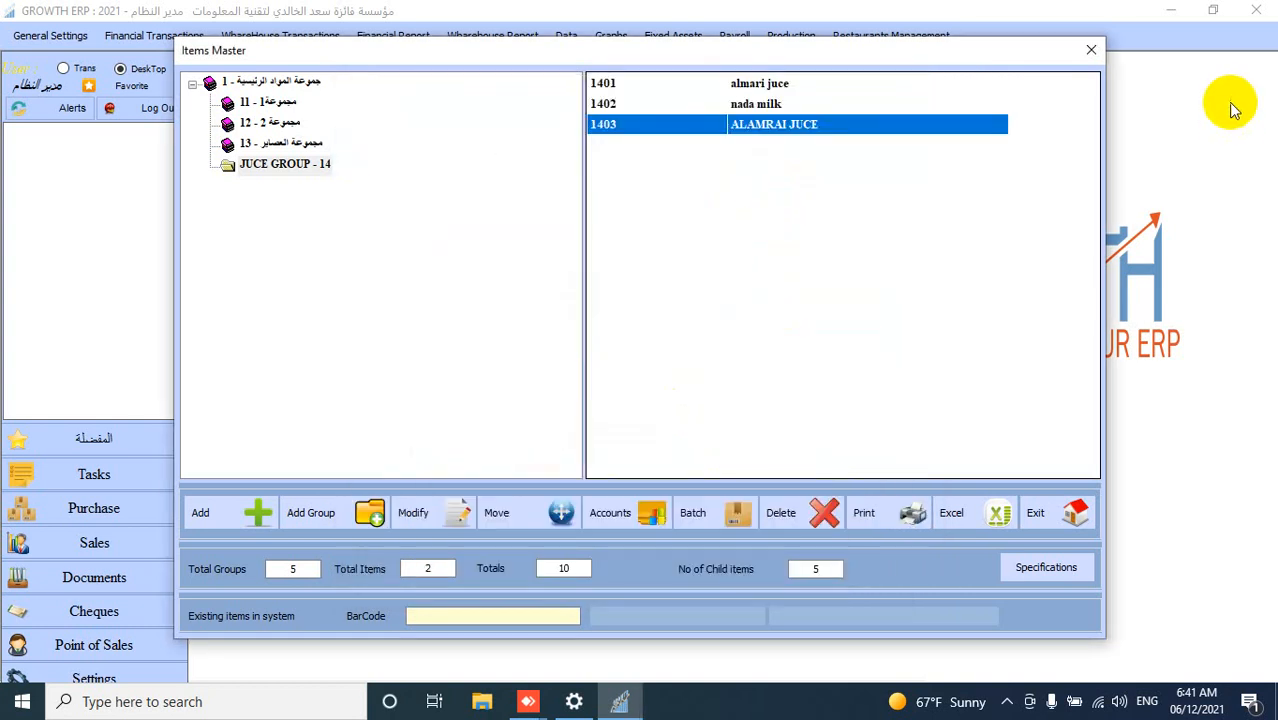
pyautogui.click(1091, 49)
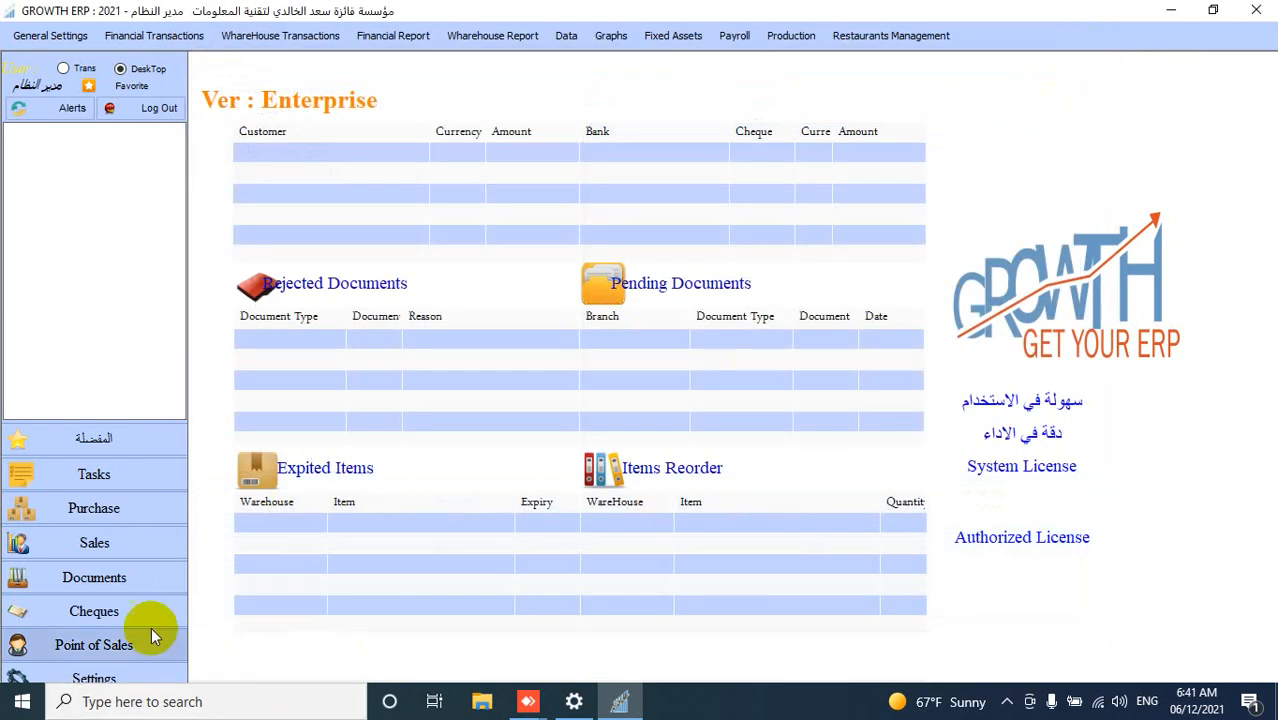
# - Open Items Pricing, start a new pricing document, and load all items
pyautogui.click(55, 37)
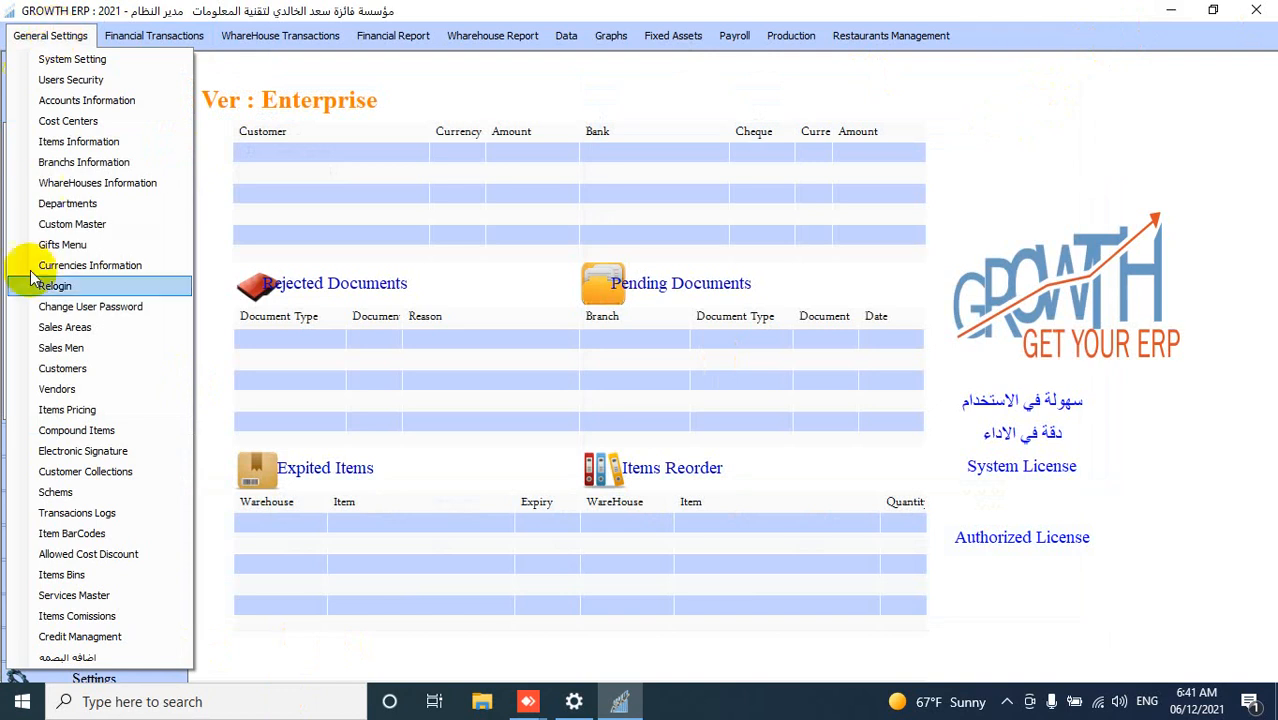
pyautogui.click(95, 411)
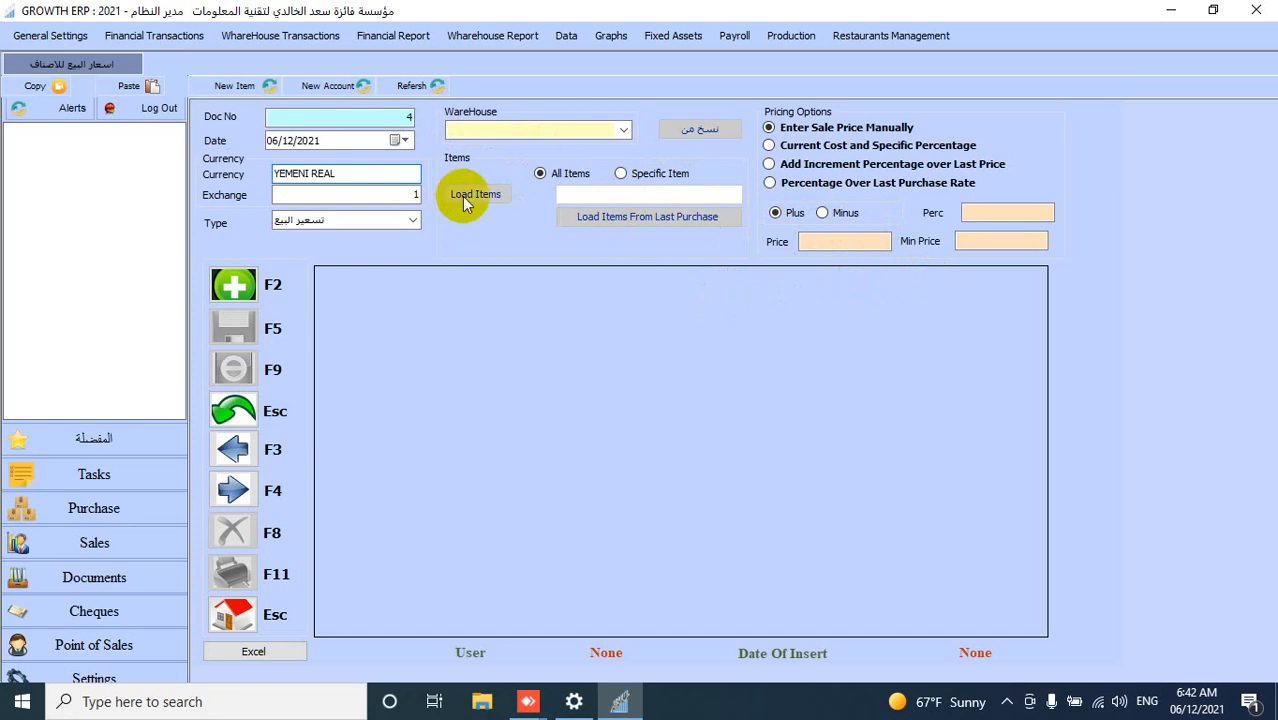
pyautogui.click(249, 283)
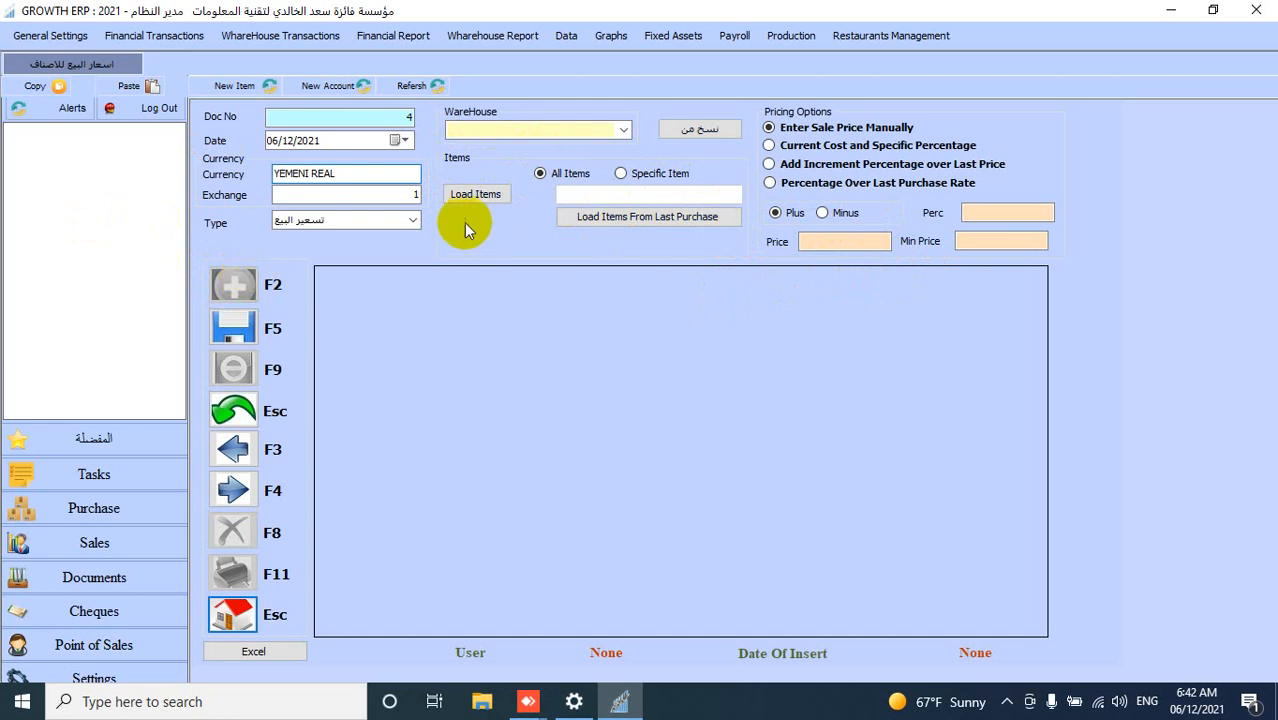
pyautogui.click(475, 196)
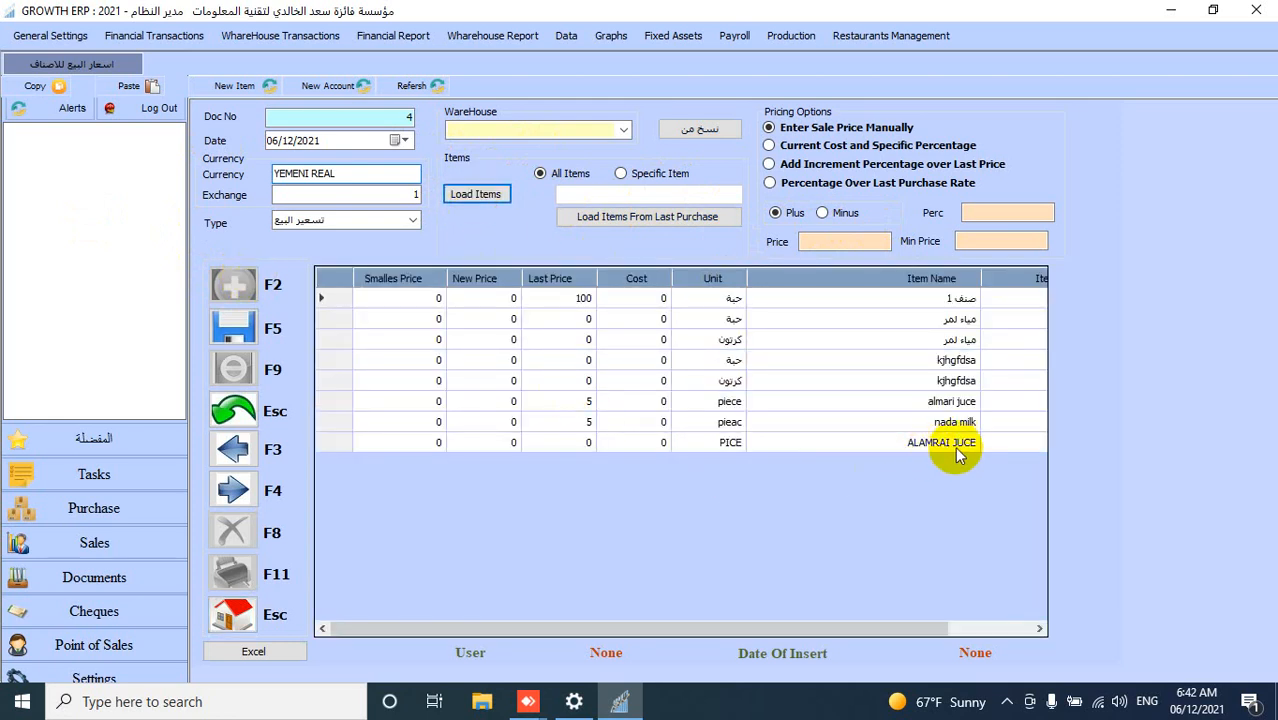
# - Set ALAMRAI JUCE's new price to 3, save the pricing document, and close the pricing screen
pyautogui.click(556, 444)
pyautogui.click(508, 444)
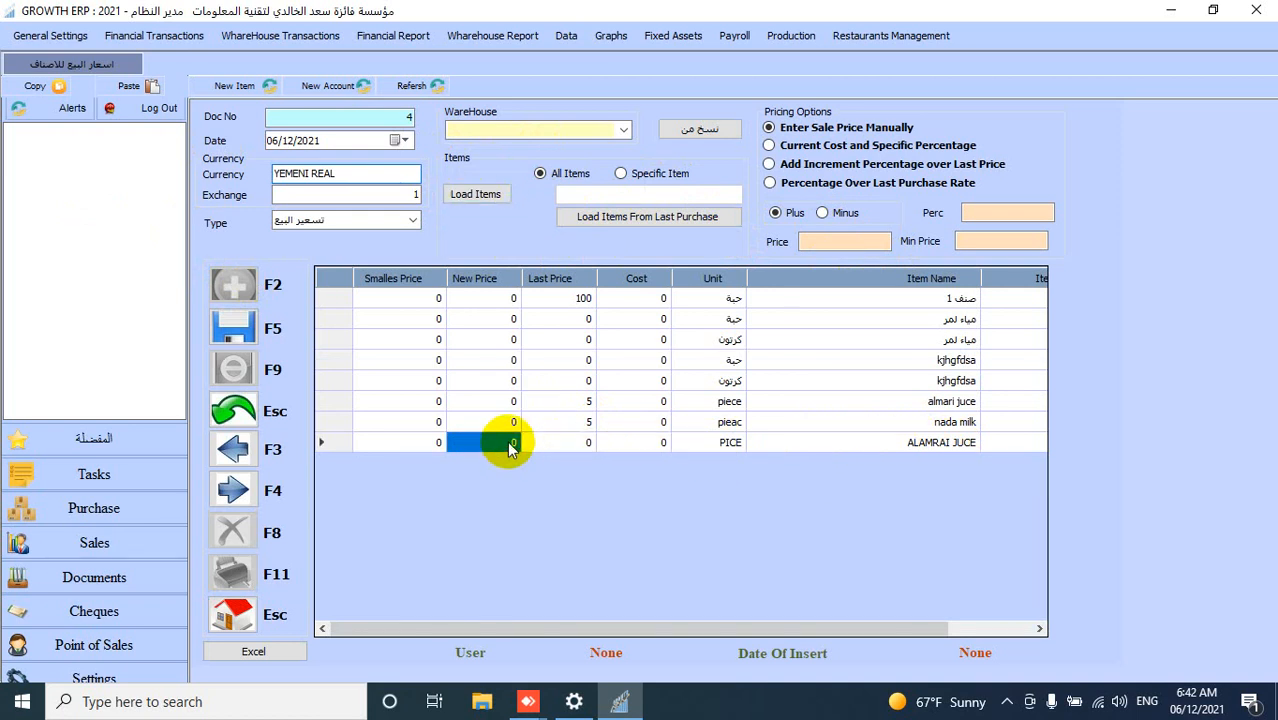
pyautogui.click(510, 443)
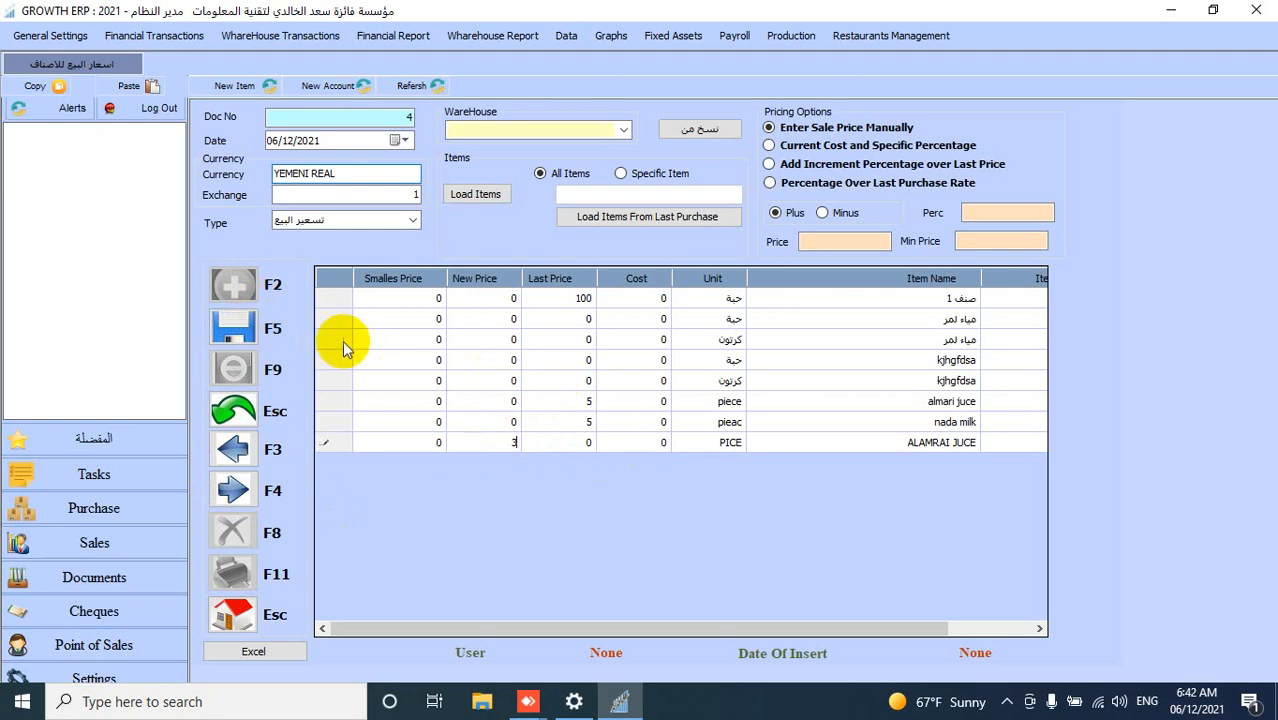
pyautogui.click(245, 336)
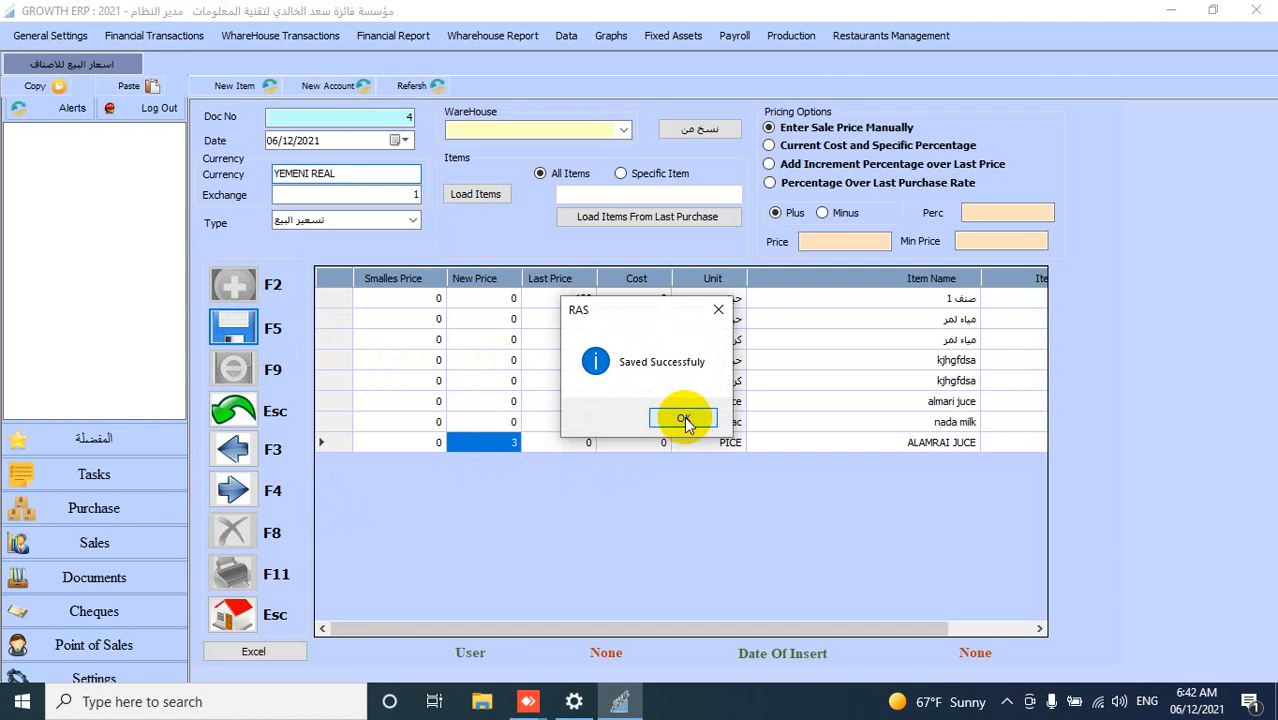
pyautogui.click(684, 419)
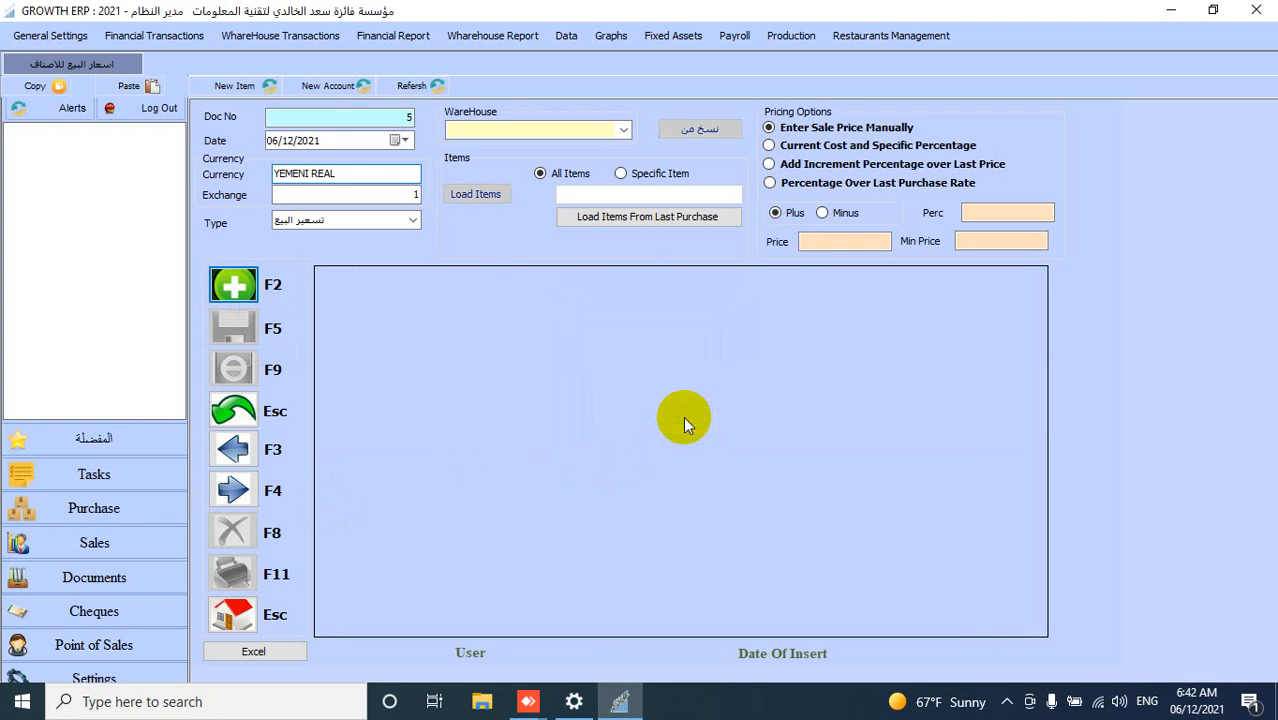
pyautogui.click(243, 626)
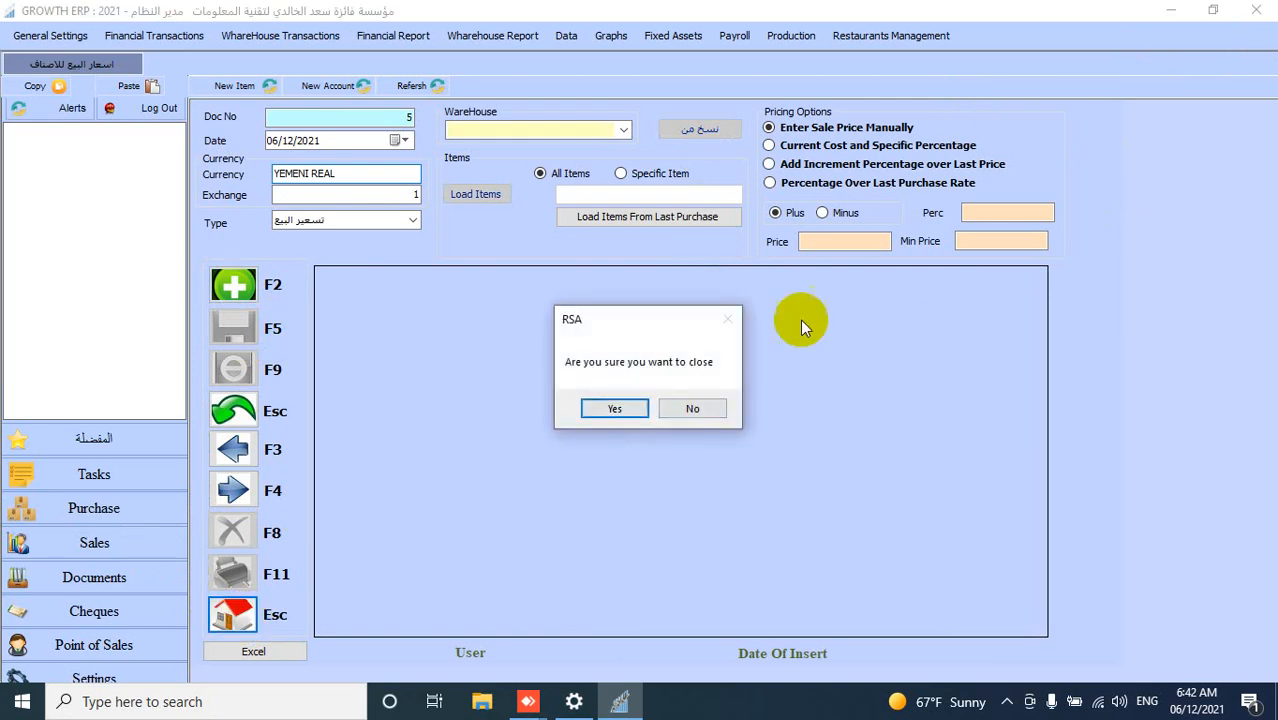
pyautogui.click(616, 411)
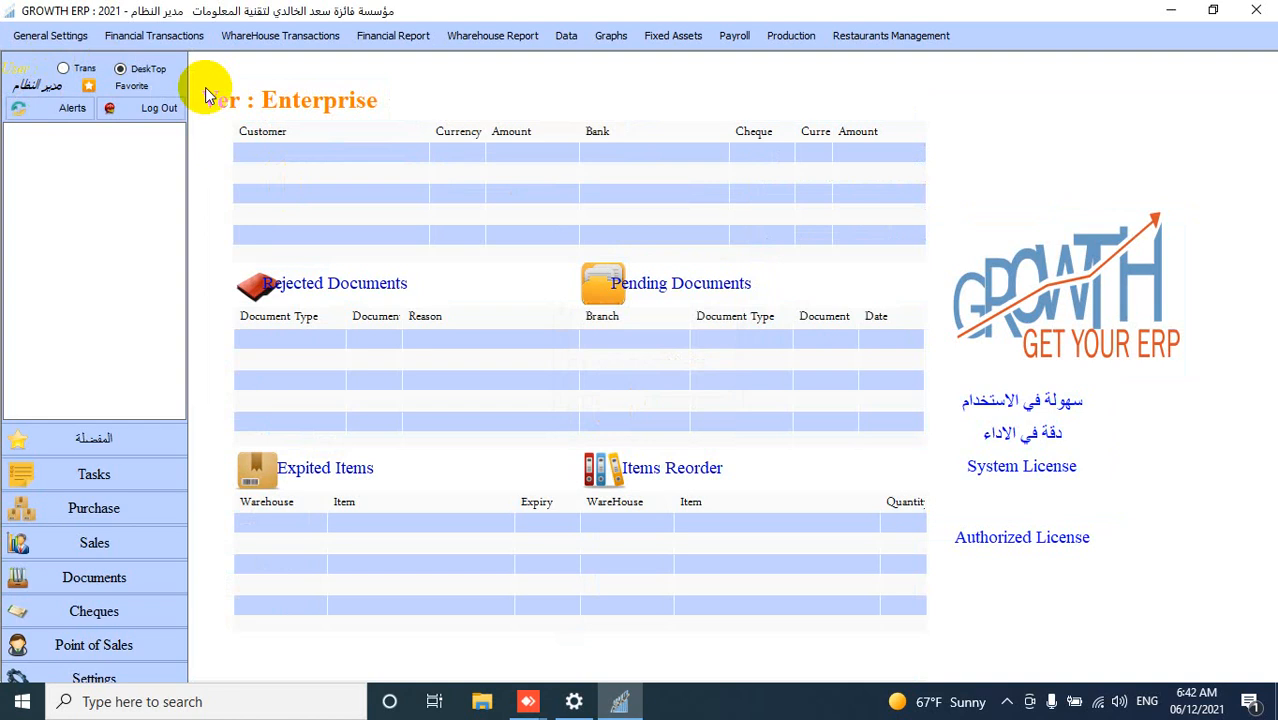
# - Open Cash Sales under Point of Sales and enter with the default branch and warehouse
pyautogui.click(94, 645)
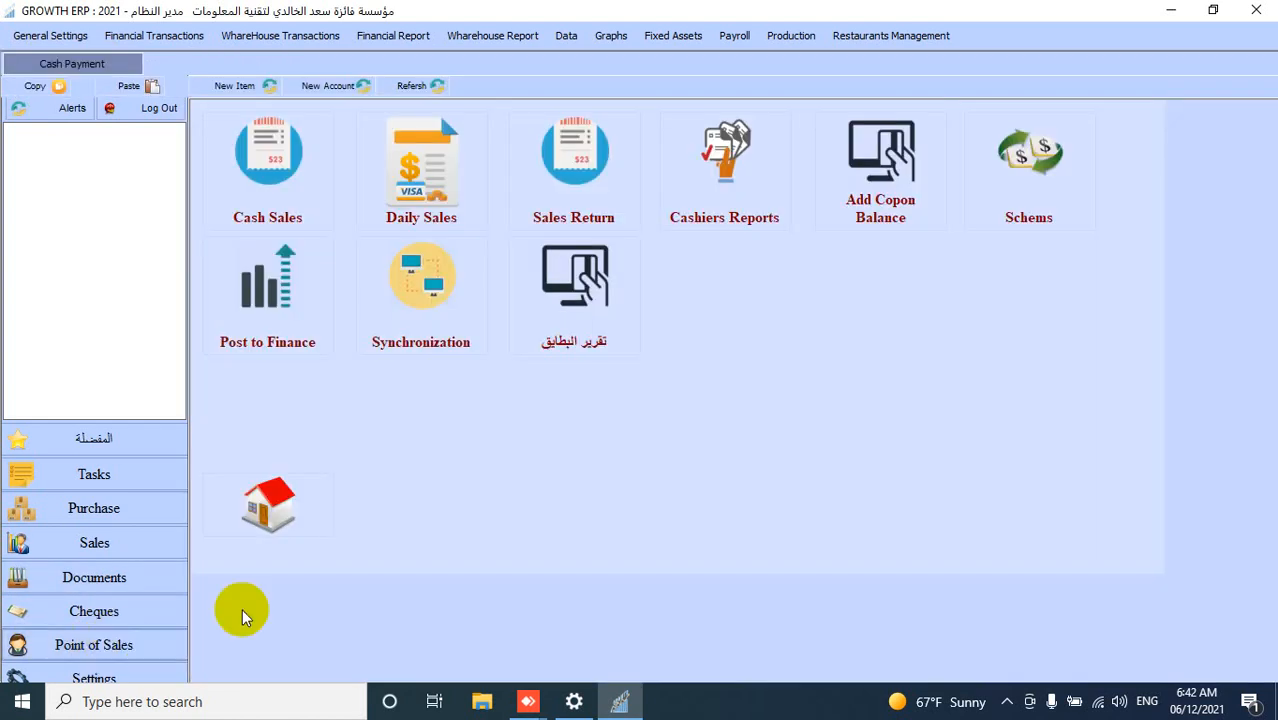
pyautogui.click(267, 181)
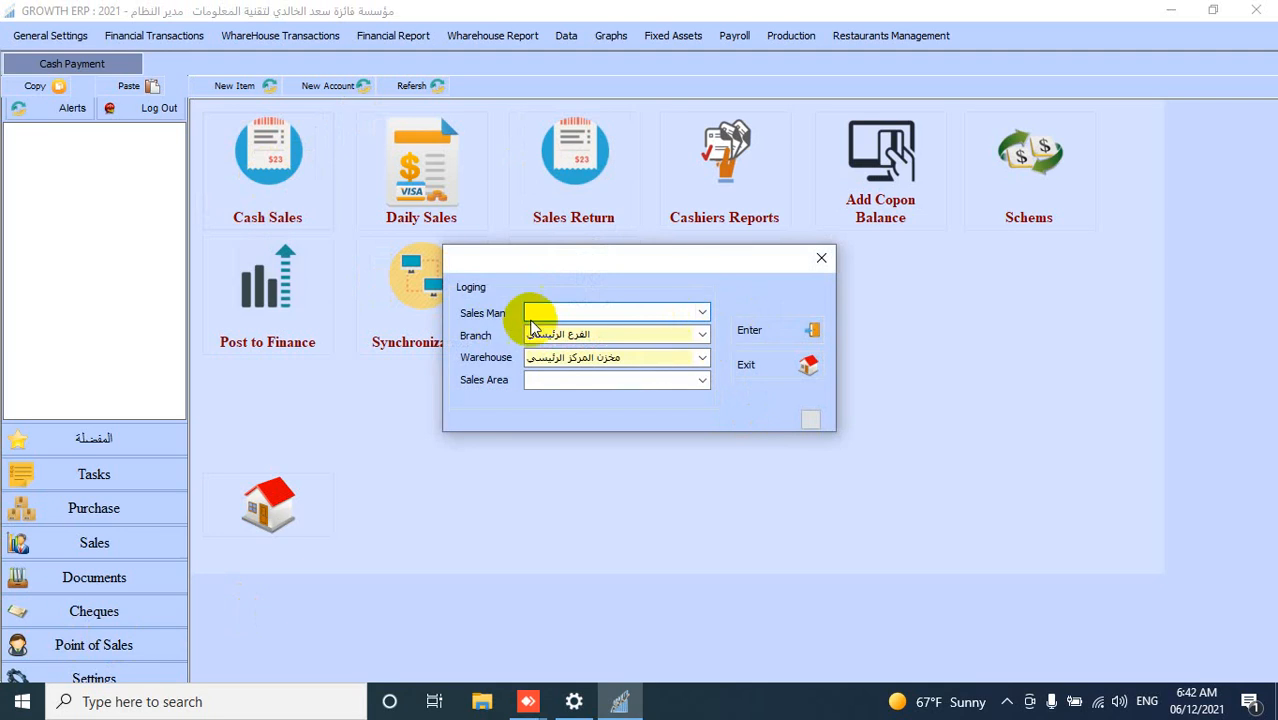
pyautogui.click(608, 312)
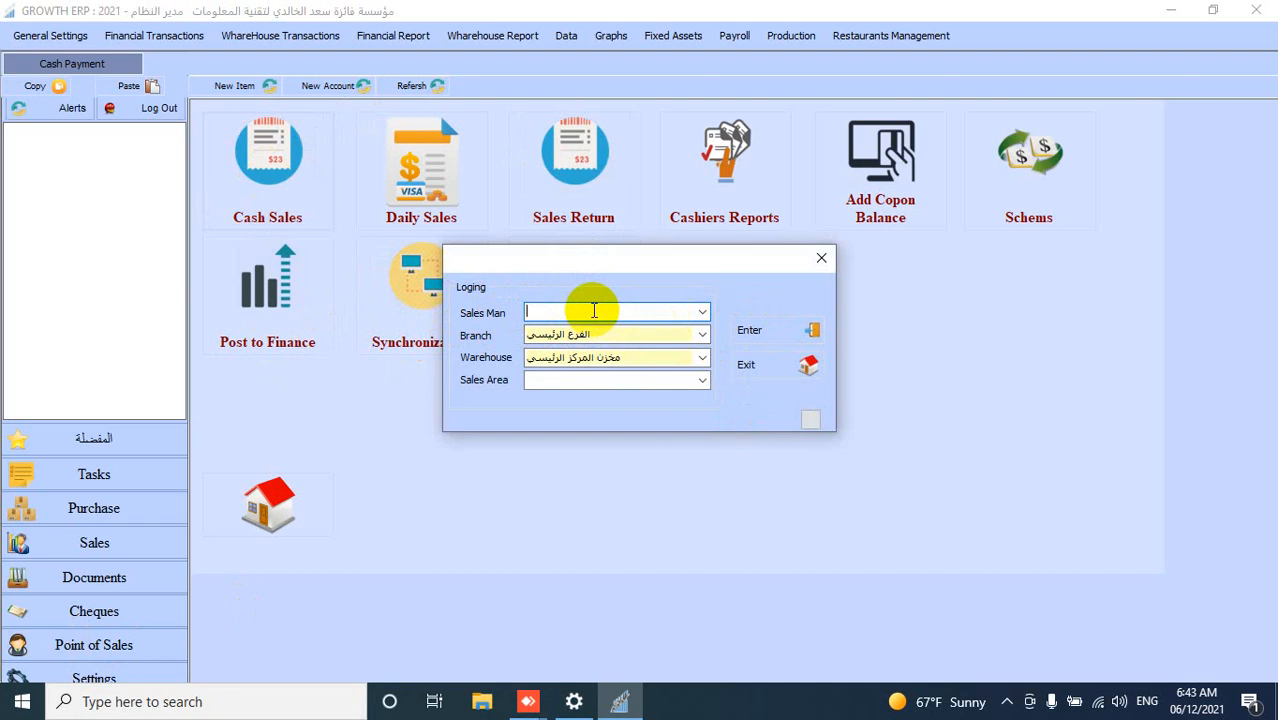
pyautogui.click(764, 331)
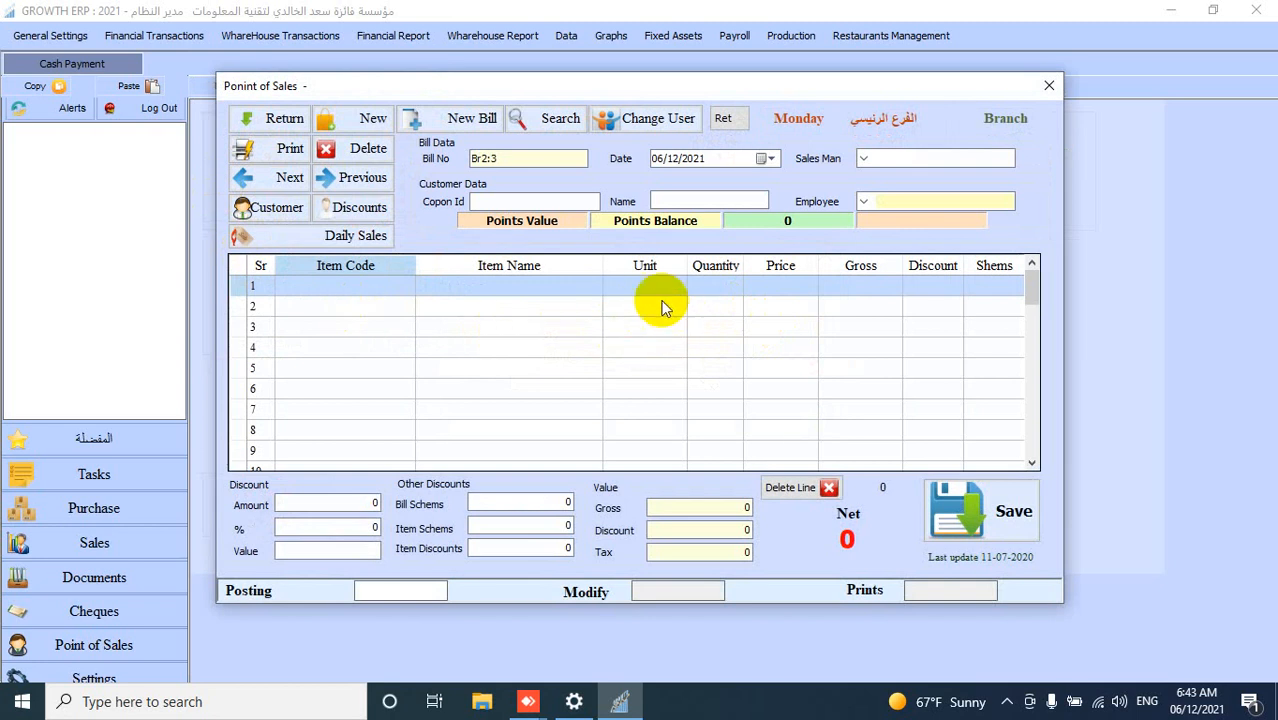
# - Add ALAMRAI JUCE as the first bill line by searching item information for A
pyautogui.press('F1')
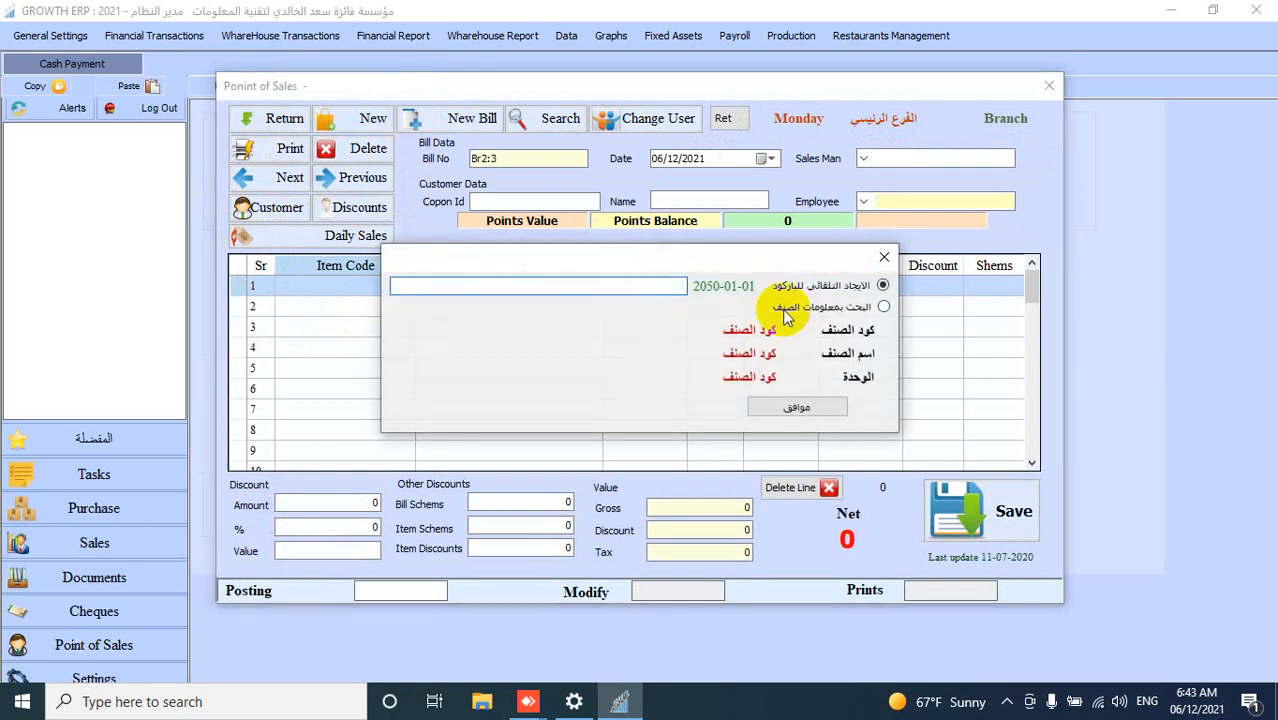
pyautogui.click(884, 307)
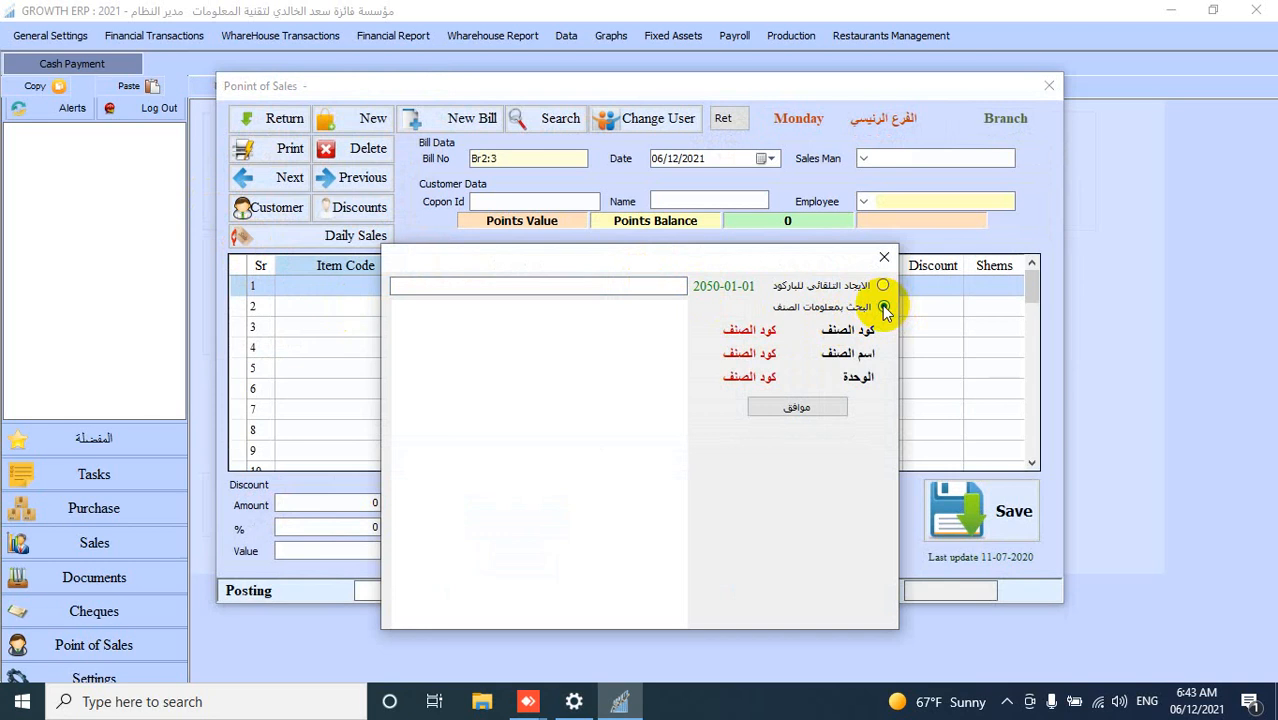
pyautogui.click(597, 288)
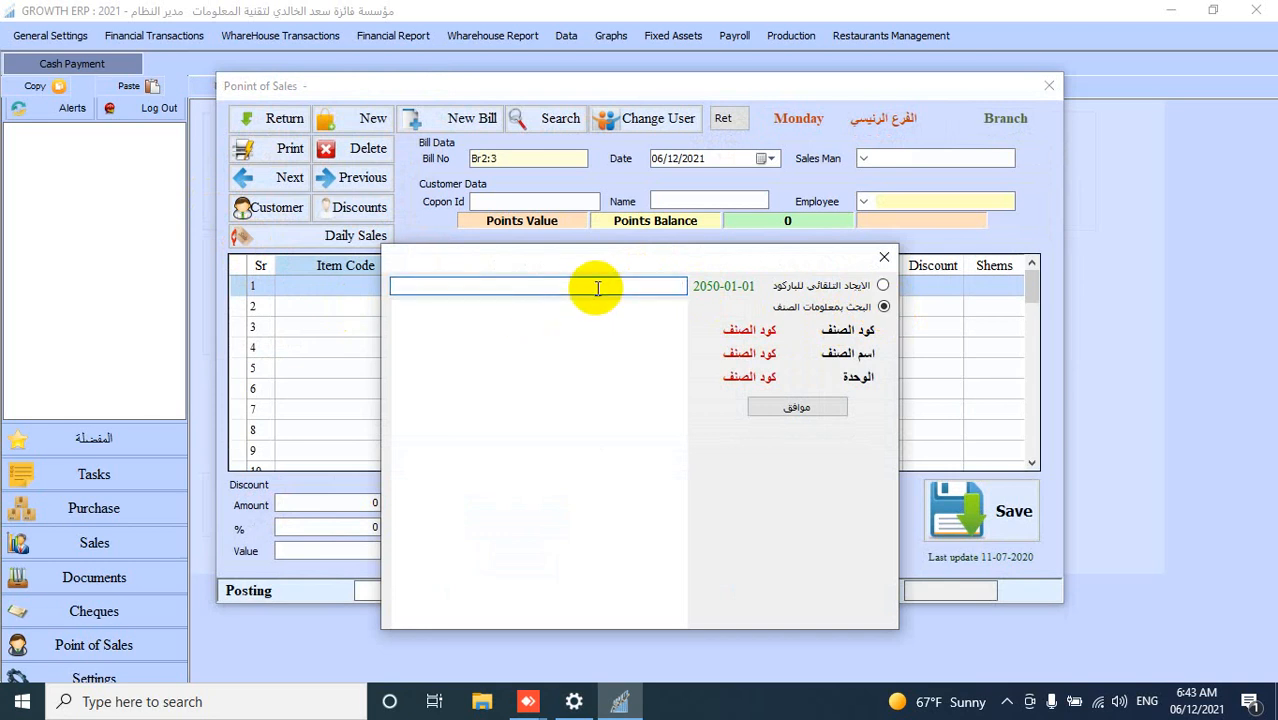
pyautogui.write('A')
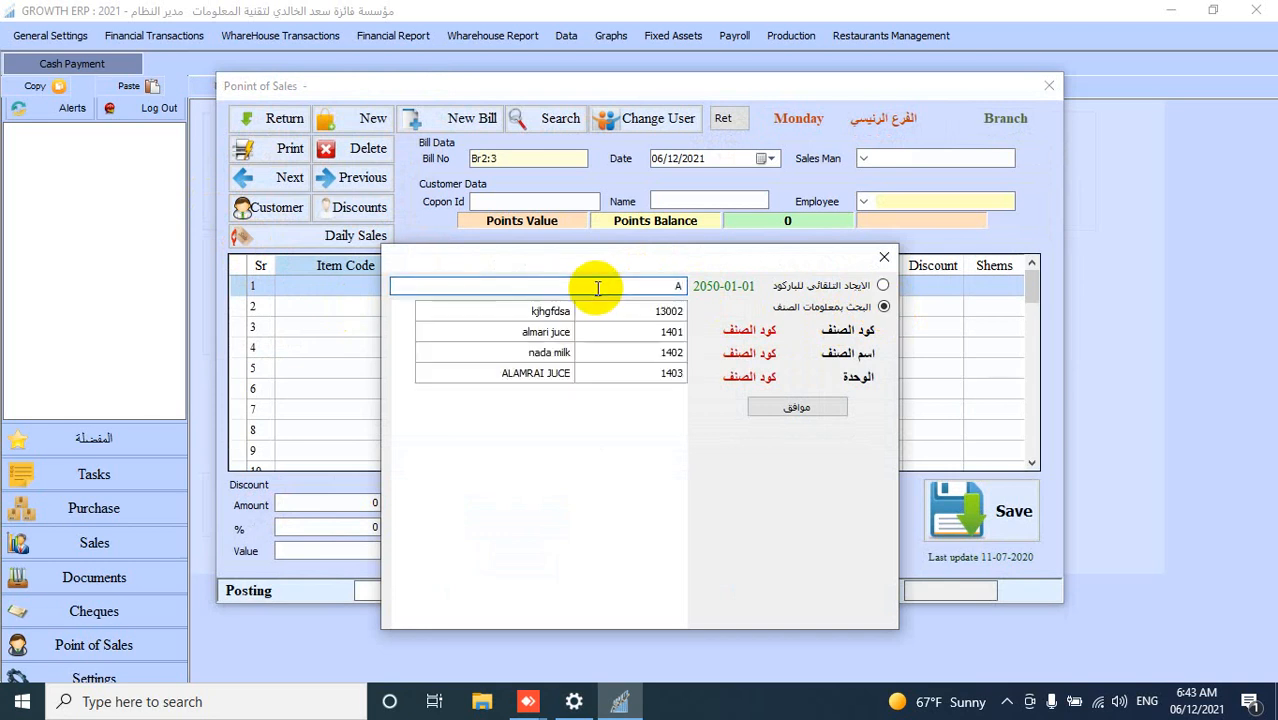
pyautogui.click(555, 377)
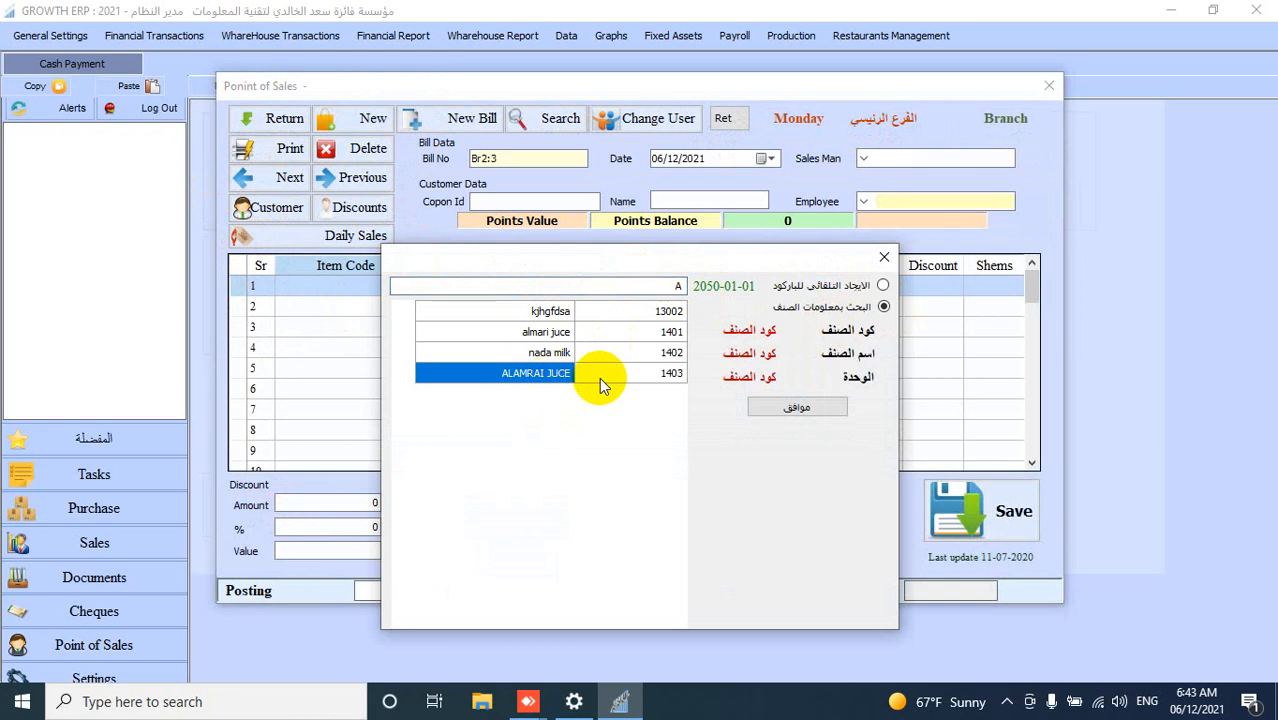
pyautogui.click(790, 407)
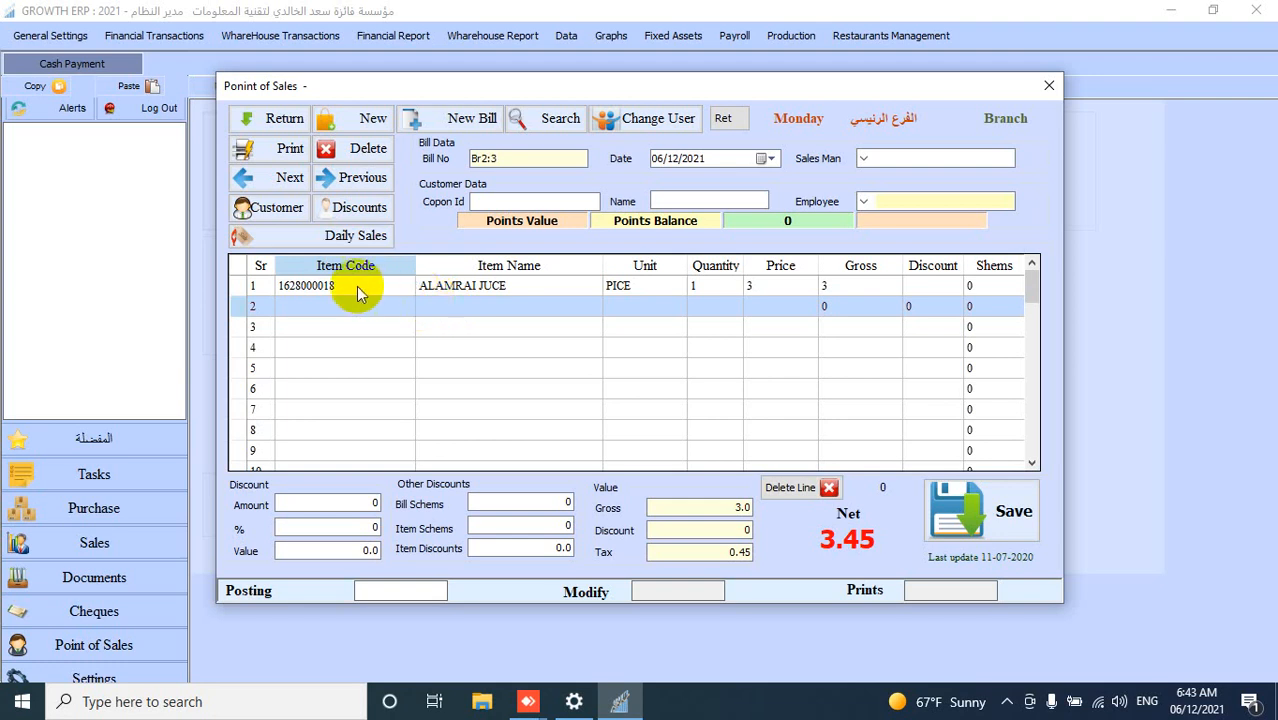
pyautogui.click(711, 289)
pyautogui.click(712, 289)
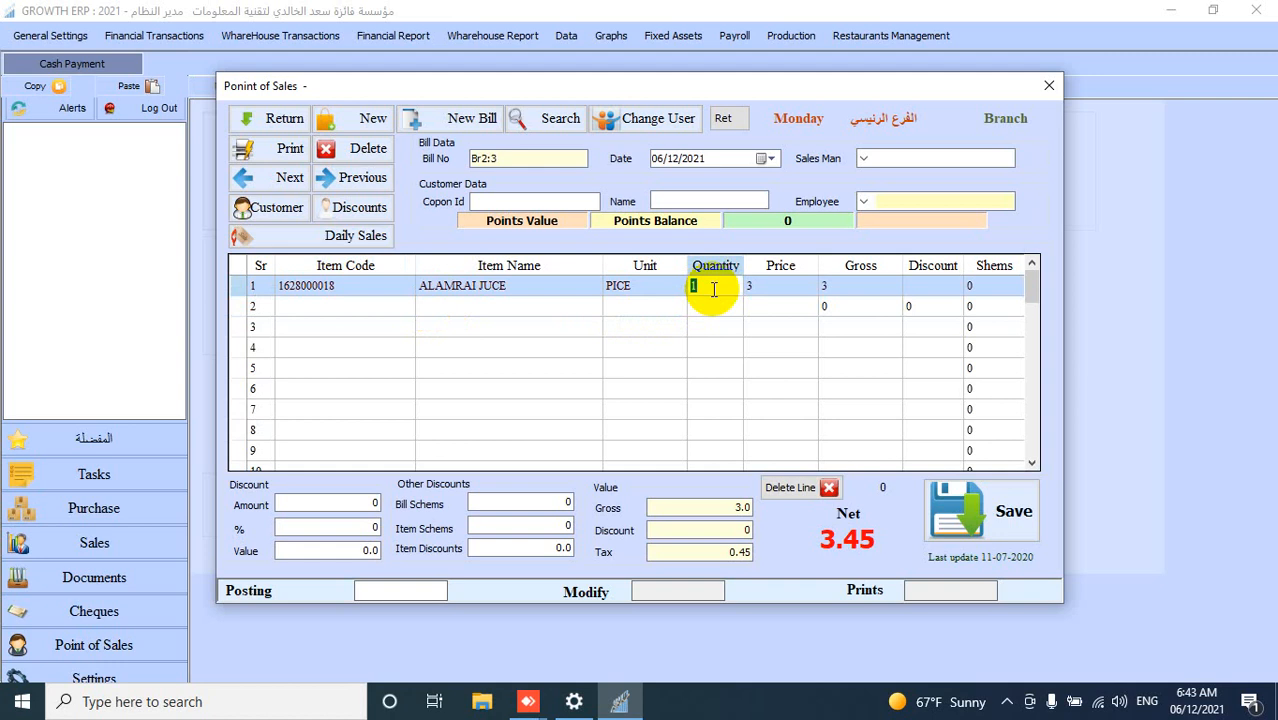
pyautogui.click(760, 293)
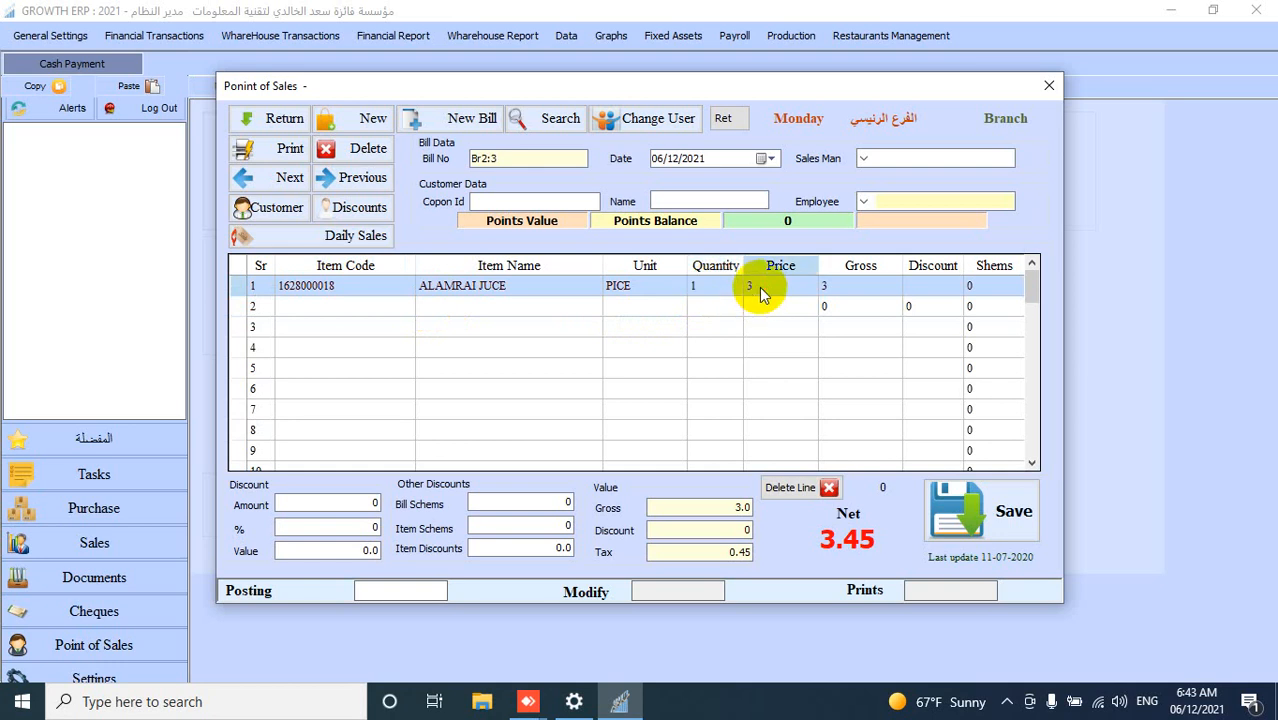
pyautogui.click(664, 310)
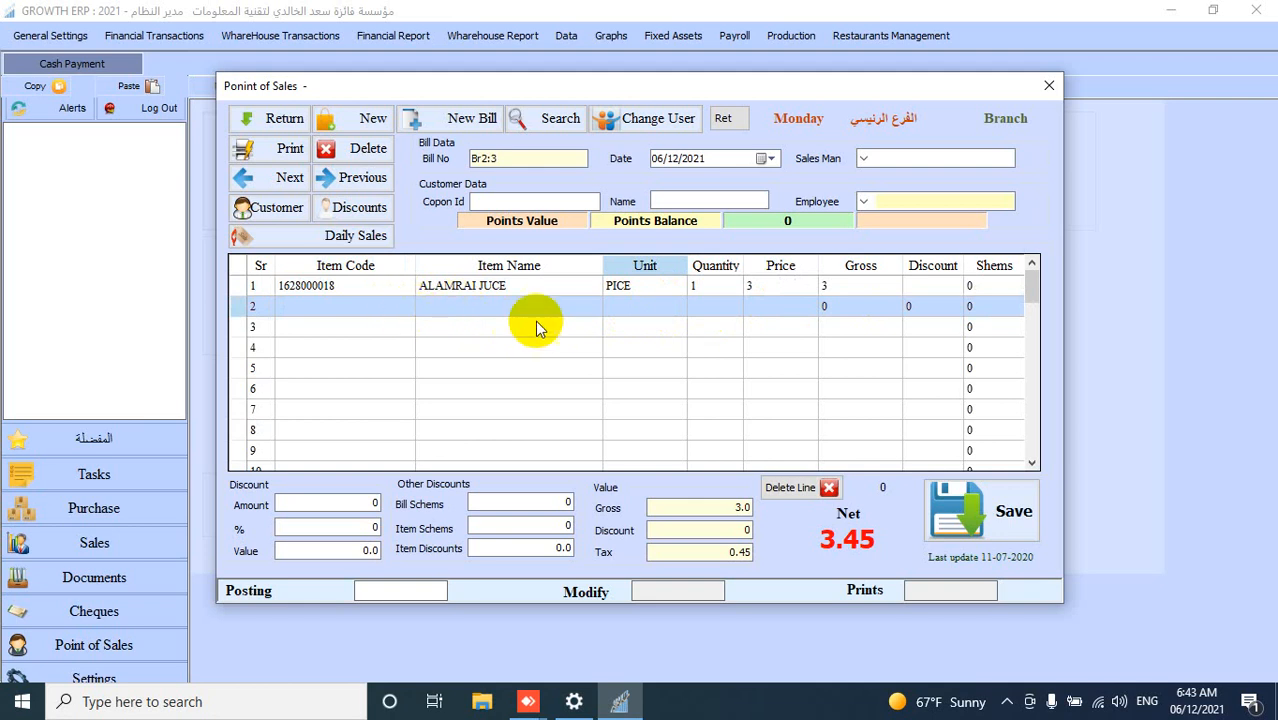
# - Add nada milk as the second bill line through the item-information search
pyautogui.doubleClick(372, 307)
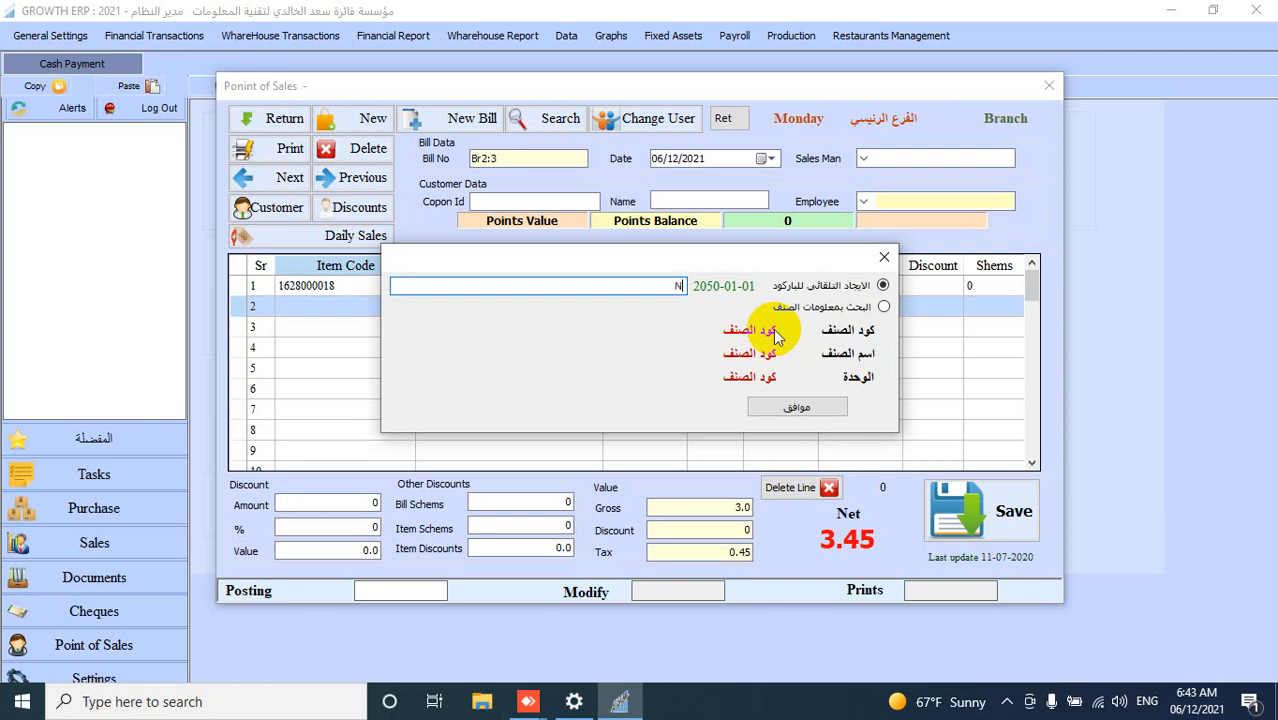
pyautogui.click(885, 306)
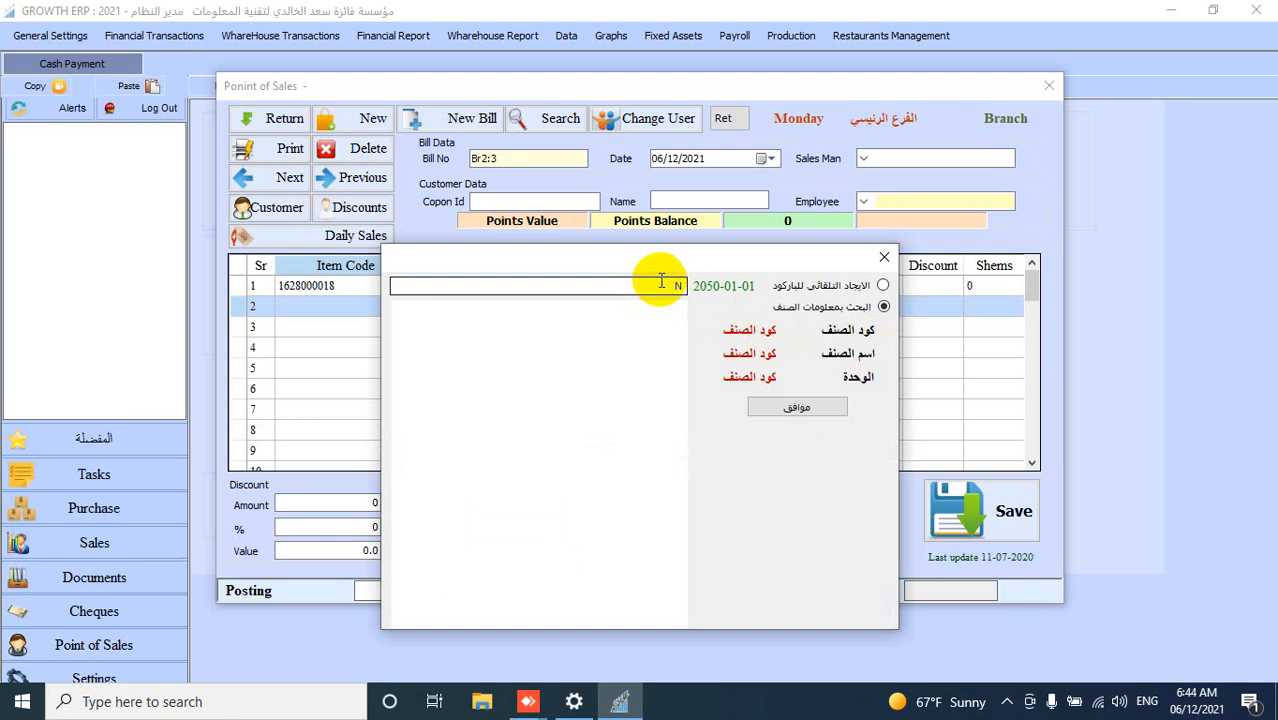
pyautogui.click(664, 284)
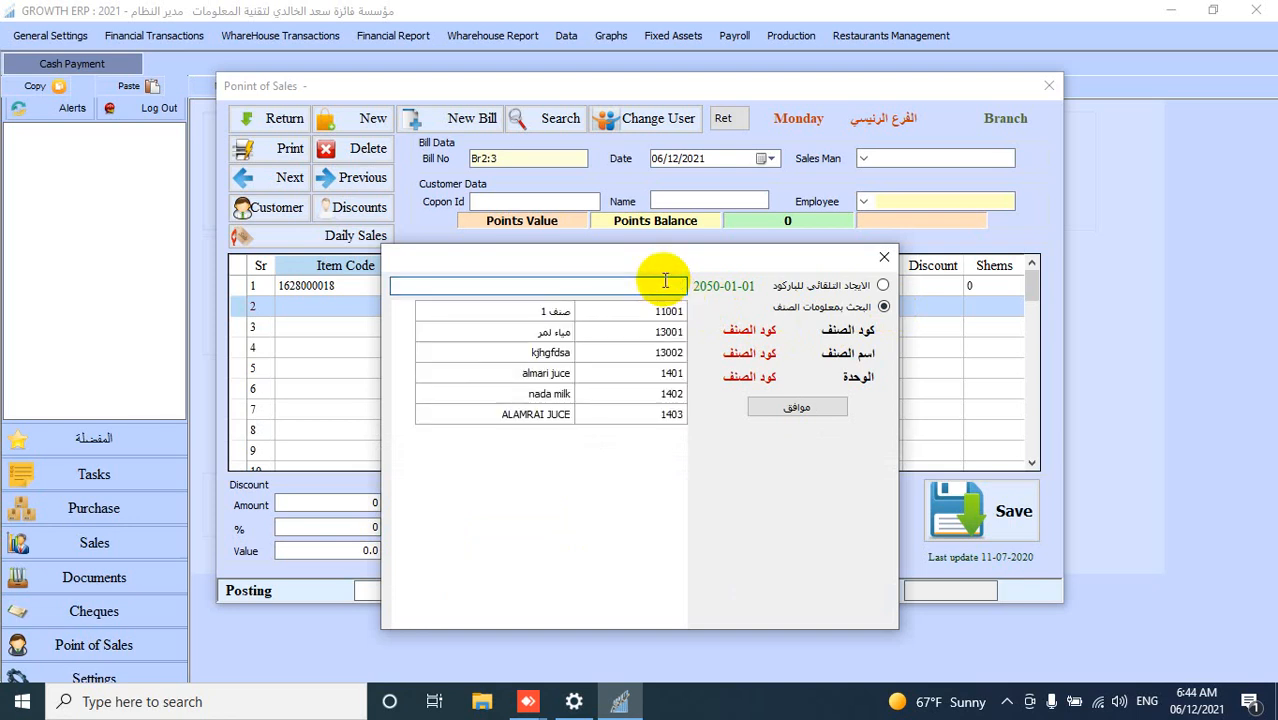
pyautogui.click(553, 394)
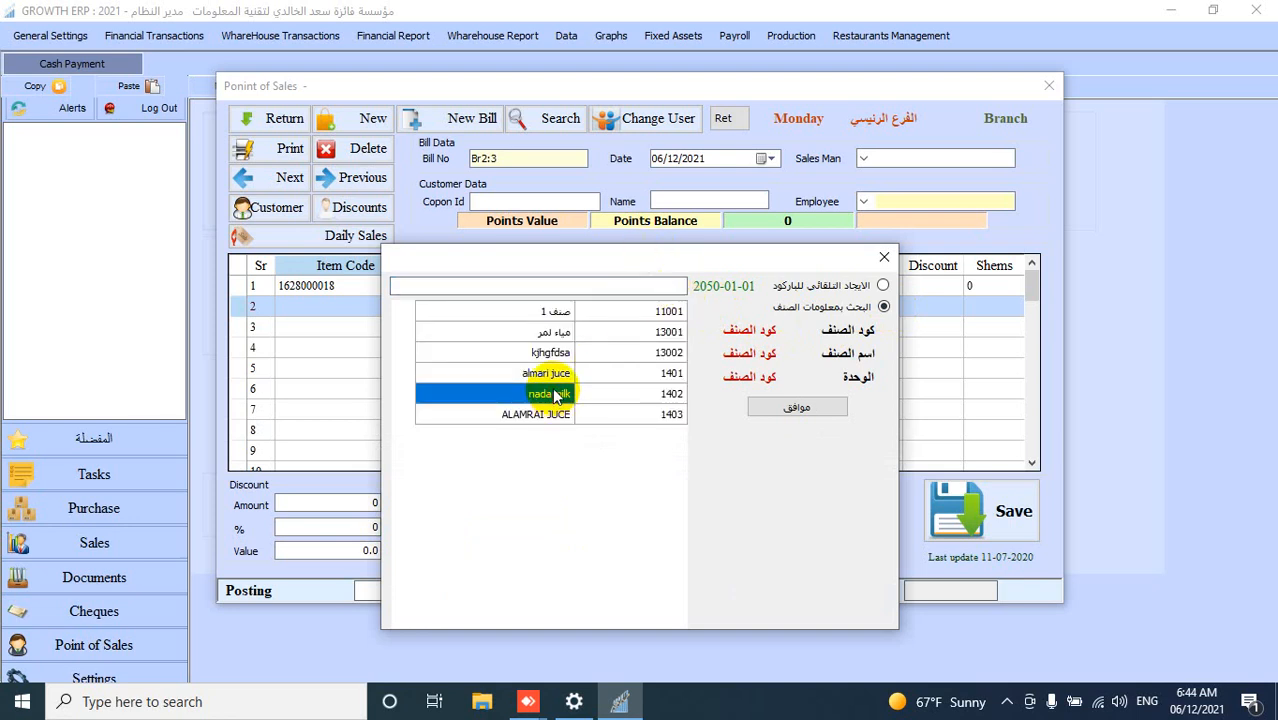
pyautogui.click(805, 409)
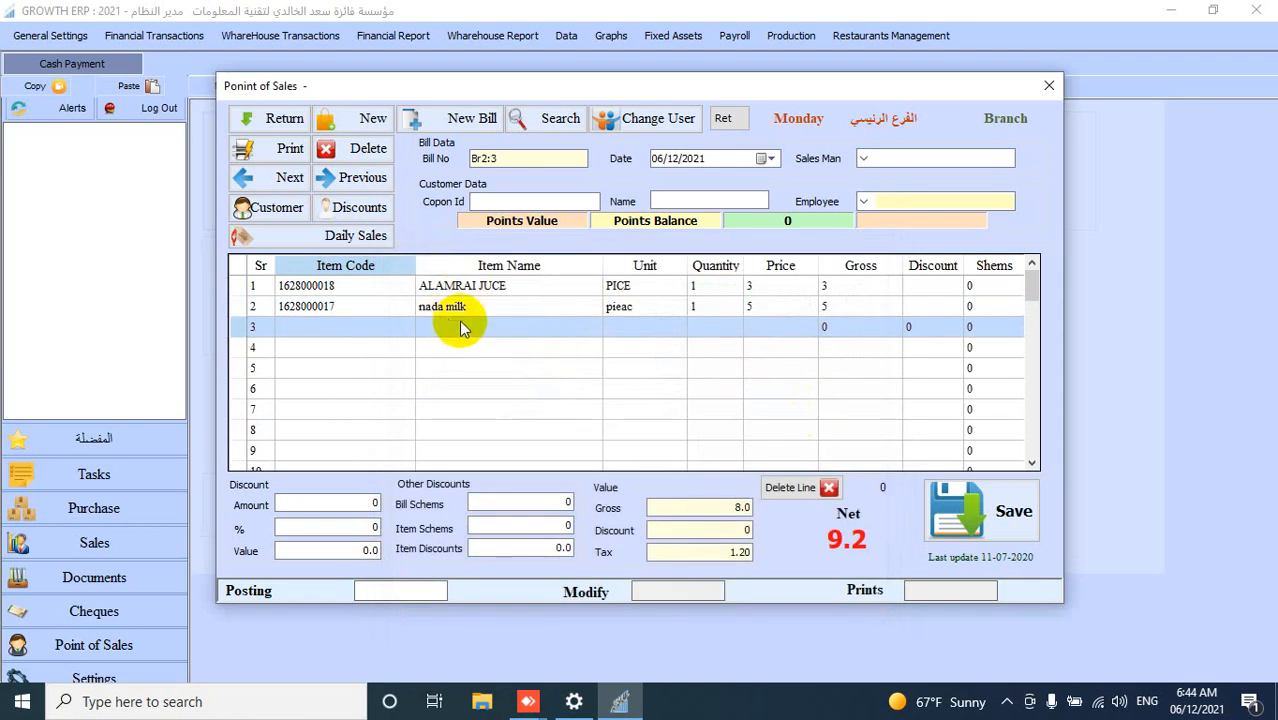
pyautogui.click(716, 306)
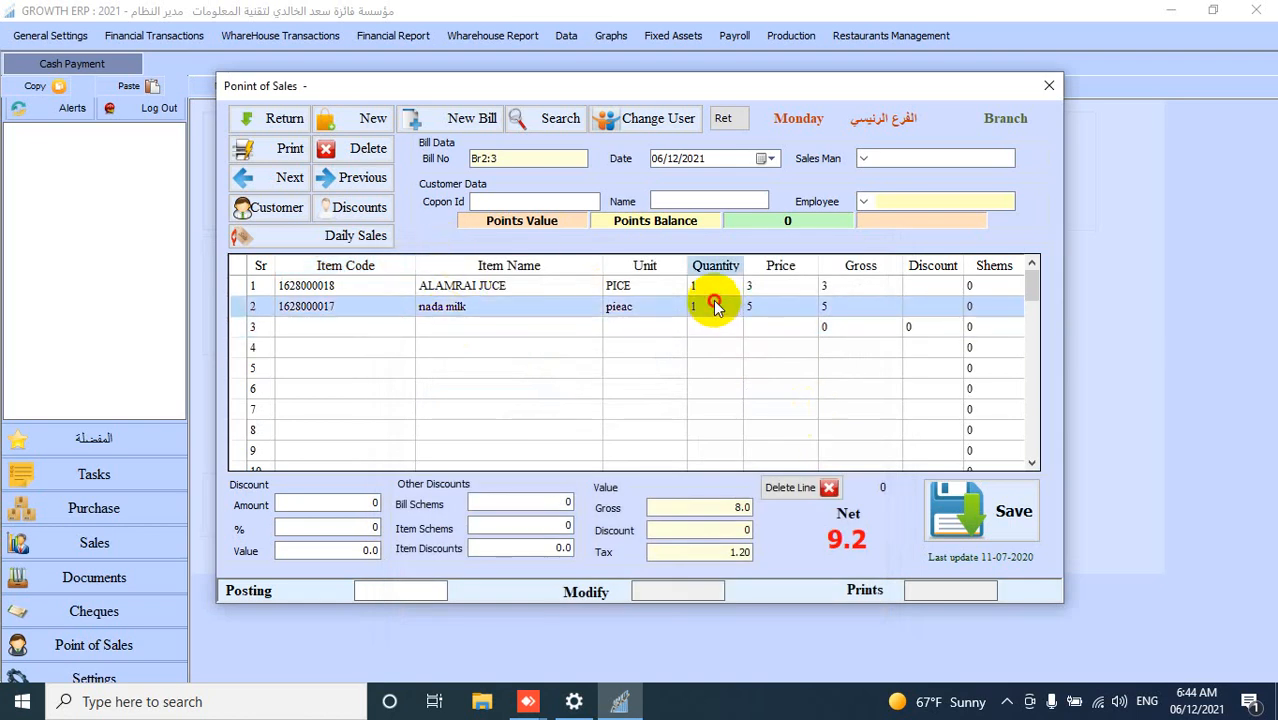
pyautogui.click(716, 306)
pyautogui.click(586, 342)
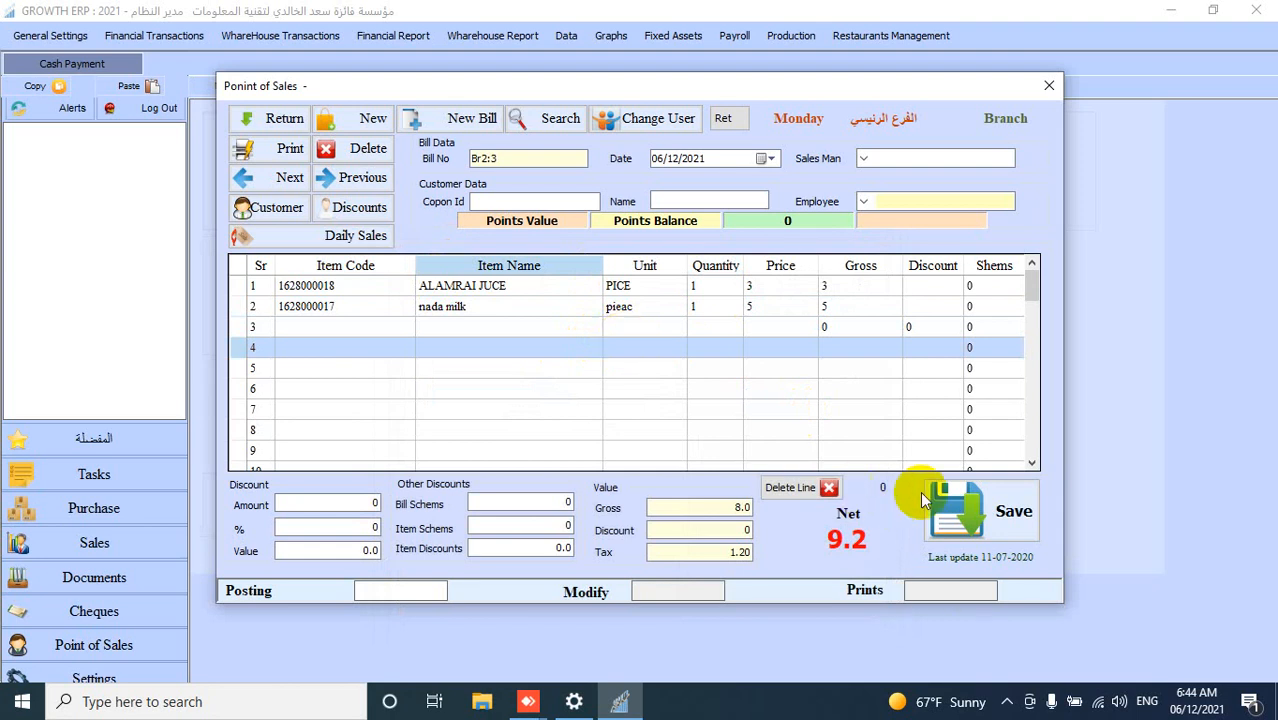
# - Open the bill's payment, paste 9.2 into the Spam network amount, and clear the cash Paid amount
pyautogui.click(988, 527)
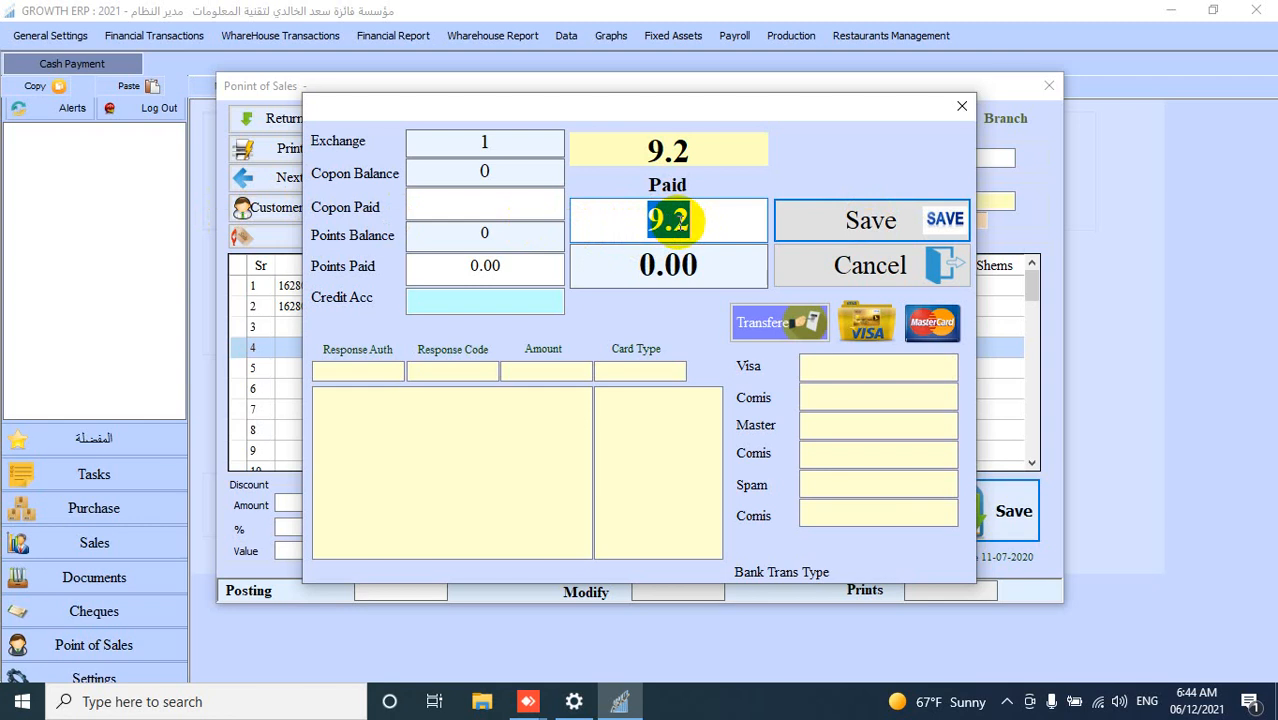
pyautogui.rightClick(848, 494)
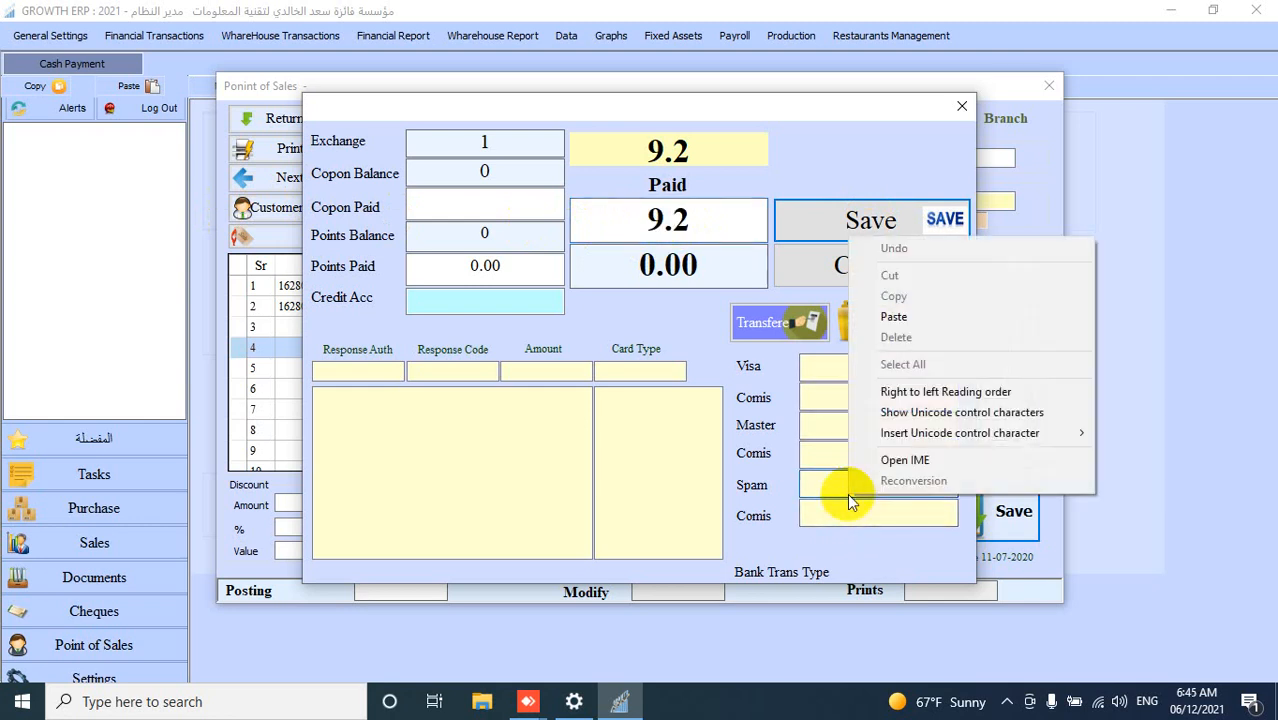
pyautogui.click(893, 316)
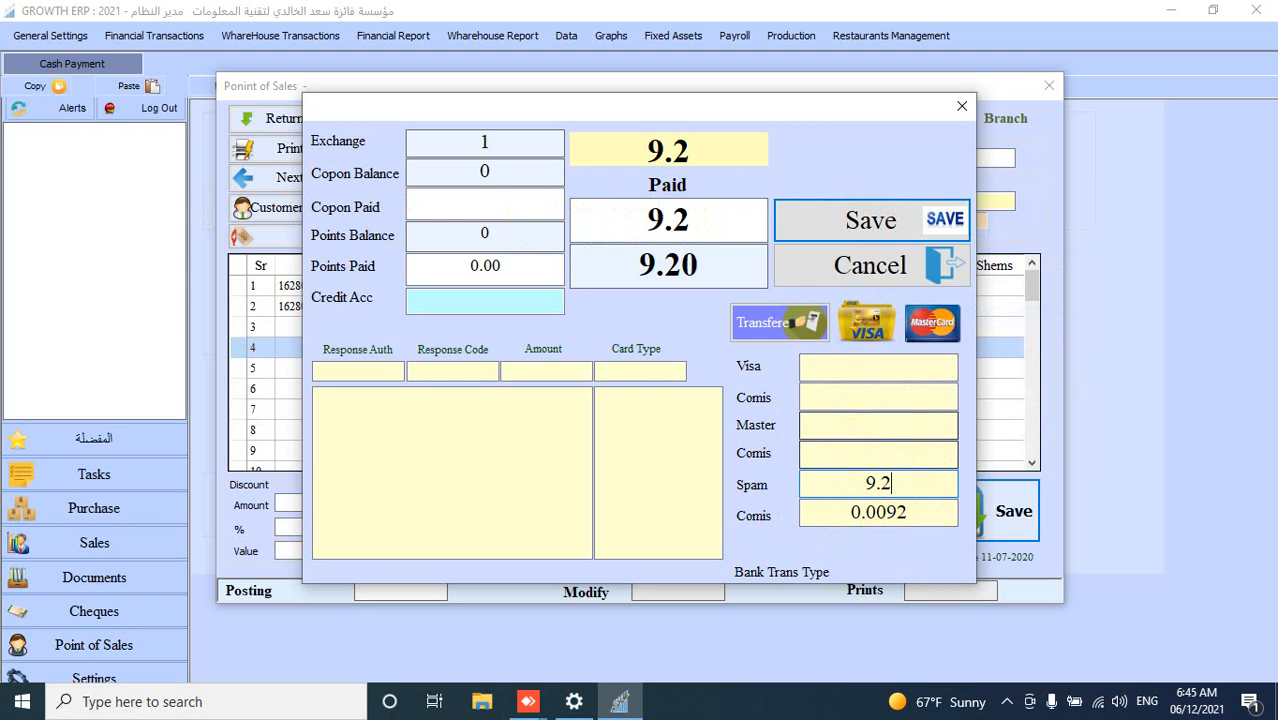
pyautogui.click(702, 221)
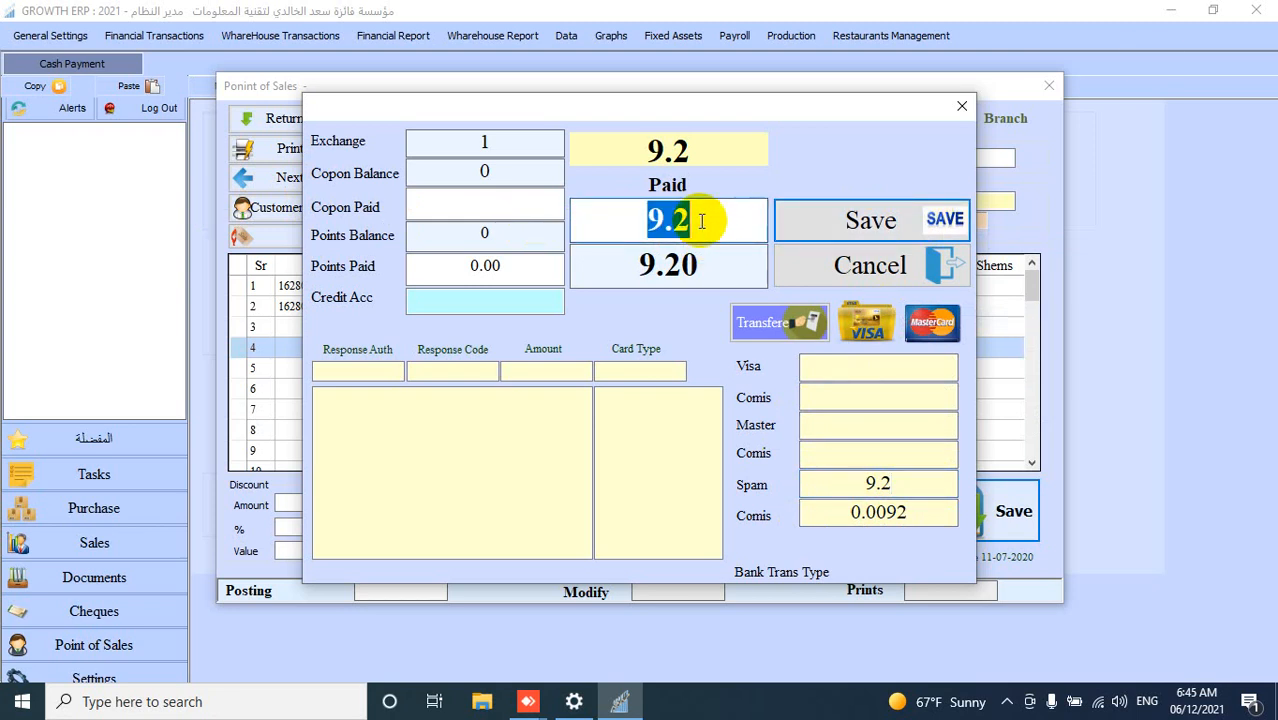
pyautogui.press('BackSpace')
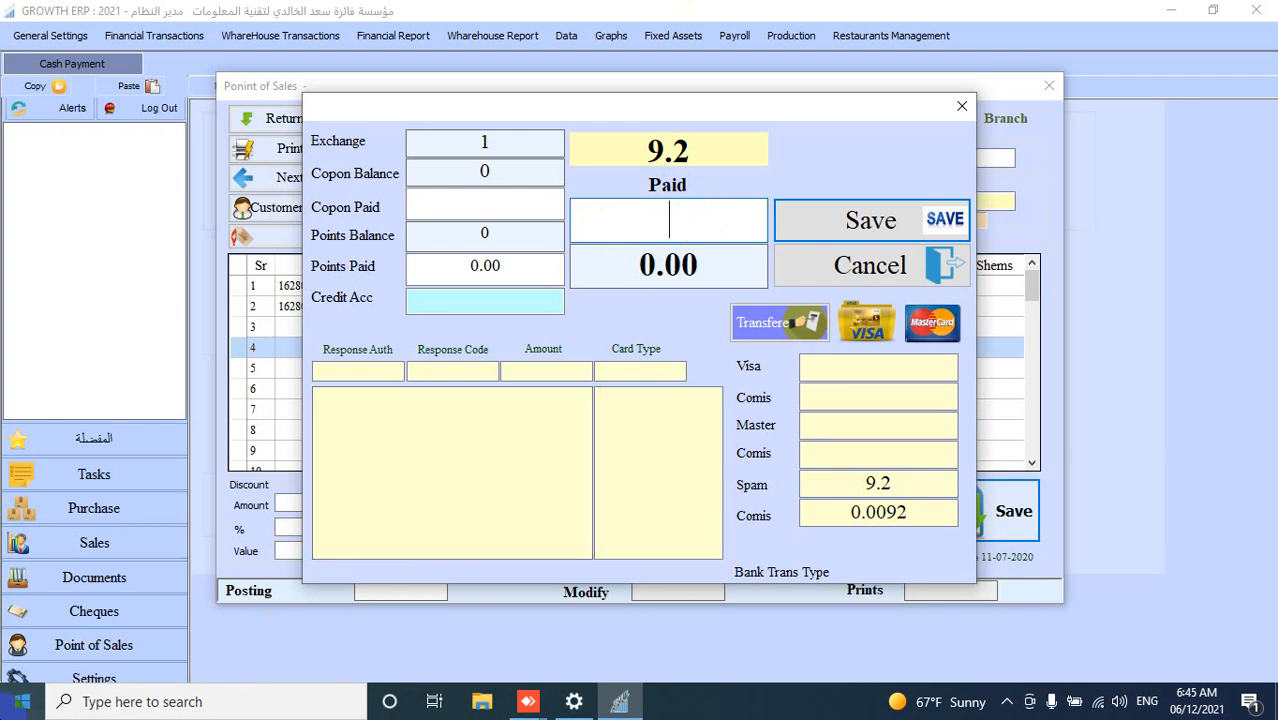
# - Save the payment and save the printed invoice as a PDF named 11111
pyautogui.click(829, 219)
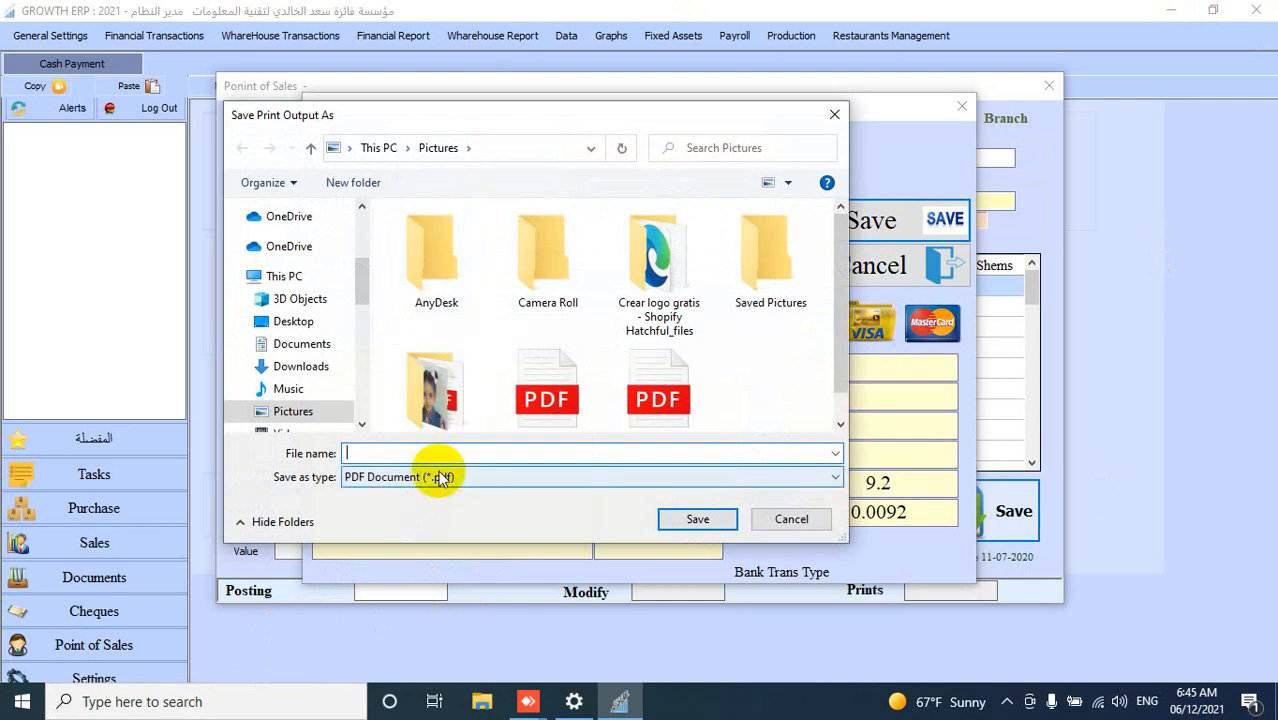
pyautogui.write('11111')
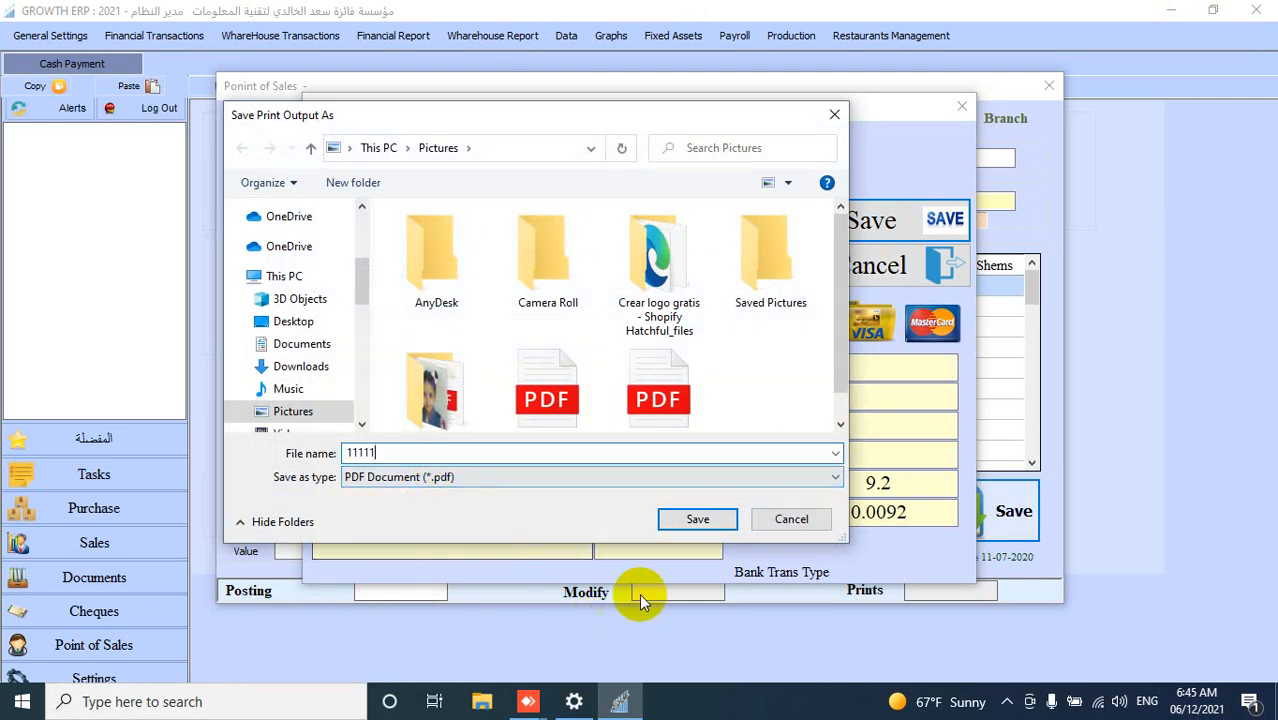
pyautogui.click(719, 512)
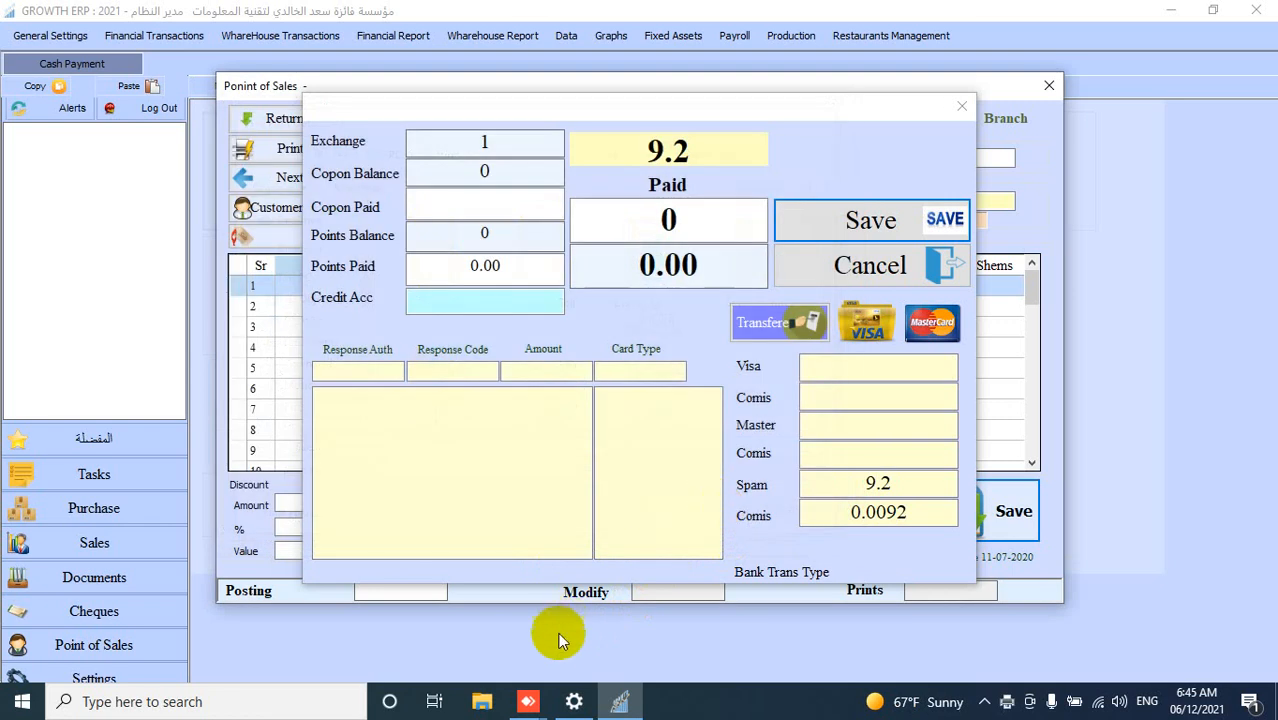
# - Open 11111.pdf from File Explorer and review the printed invoice
pyautogui.click(483, 703)
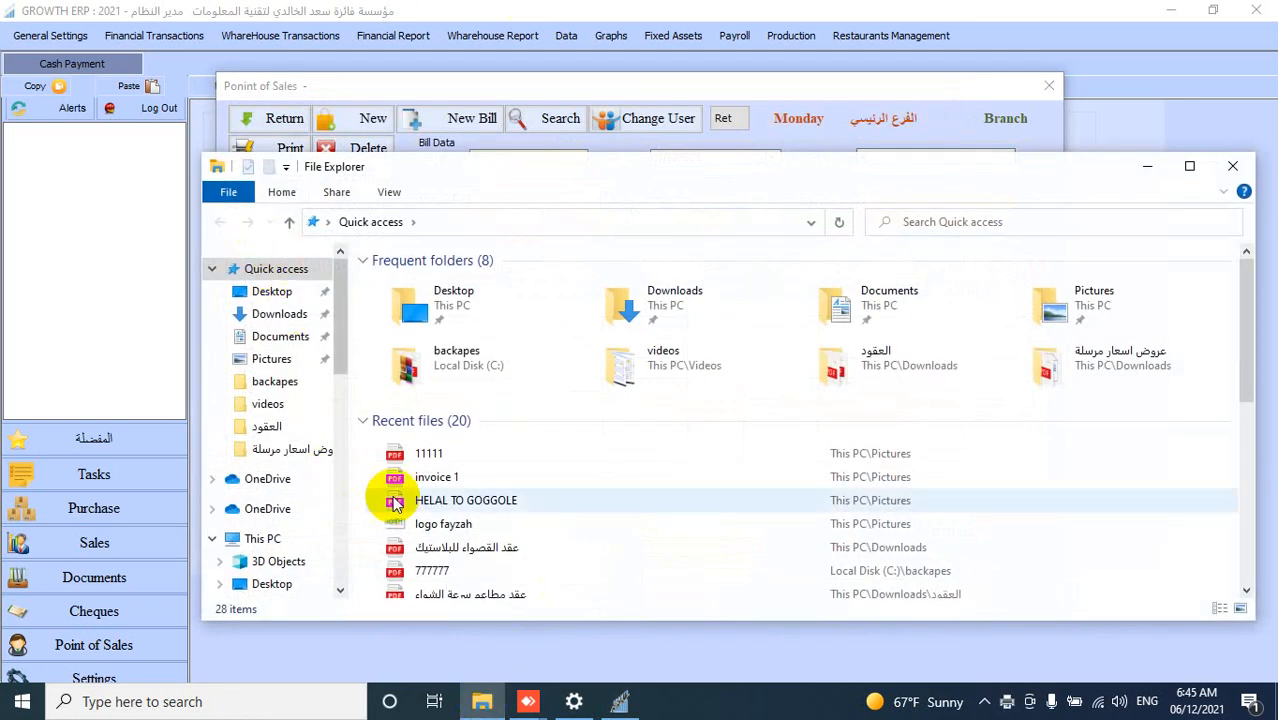
pyautogui.click(432, 454)
pyautogui.doubleClick(432, 454)
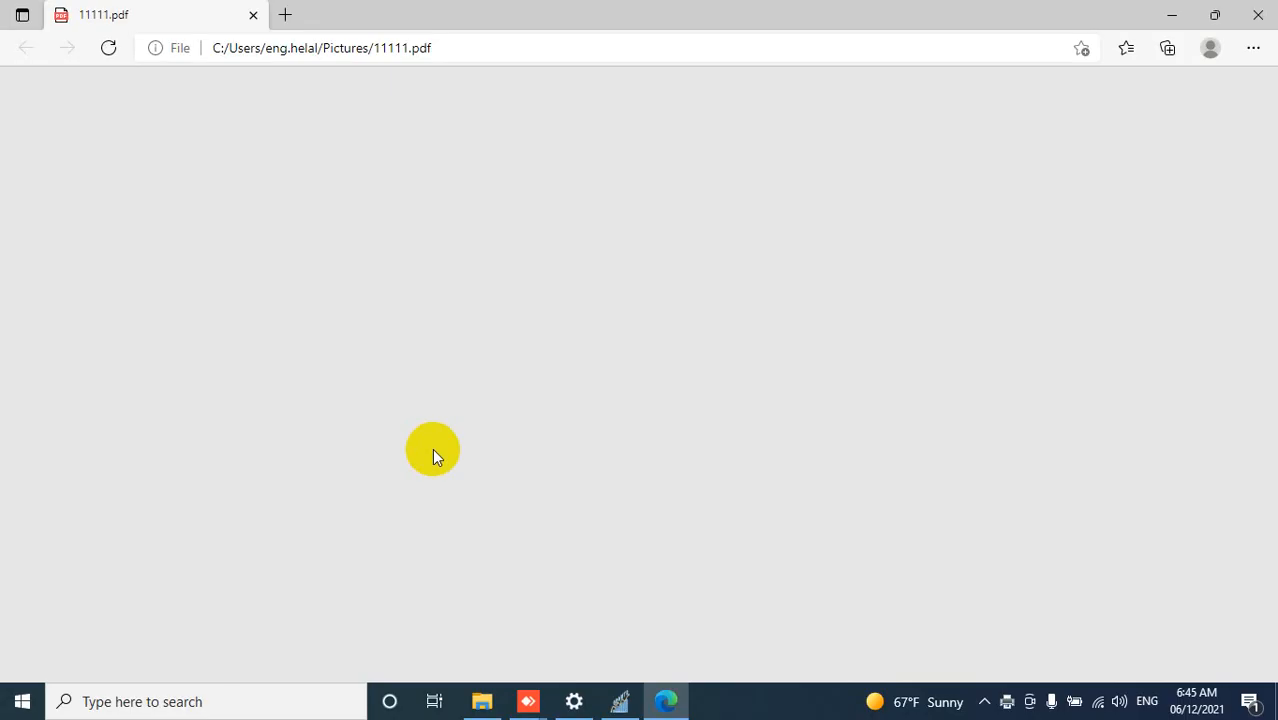
pyautogui.scroll(-4, 405, 315)
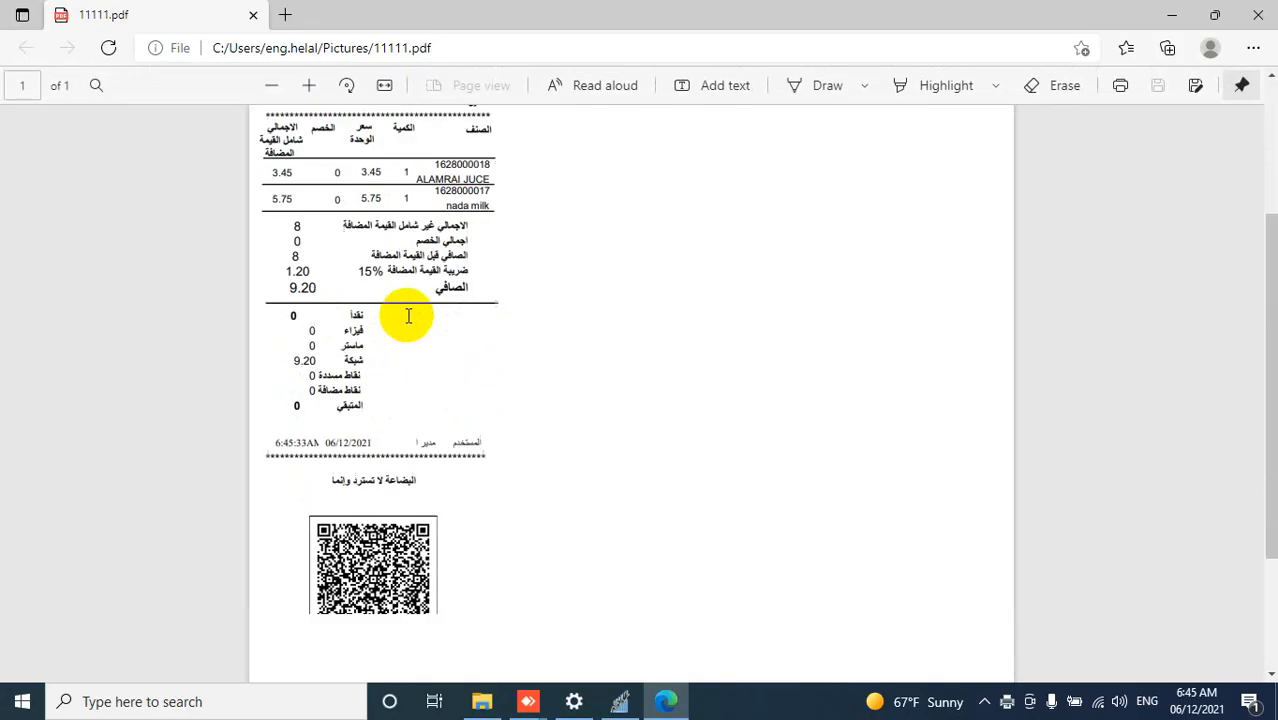
pyautogui.scroll(2, 410, 318)
pyautogui.scroll(2, 410, 318)
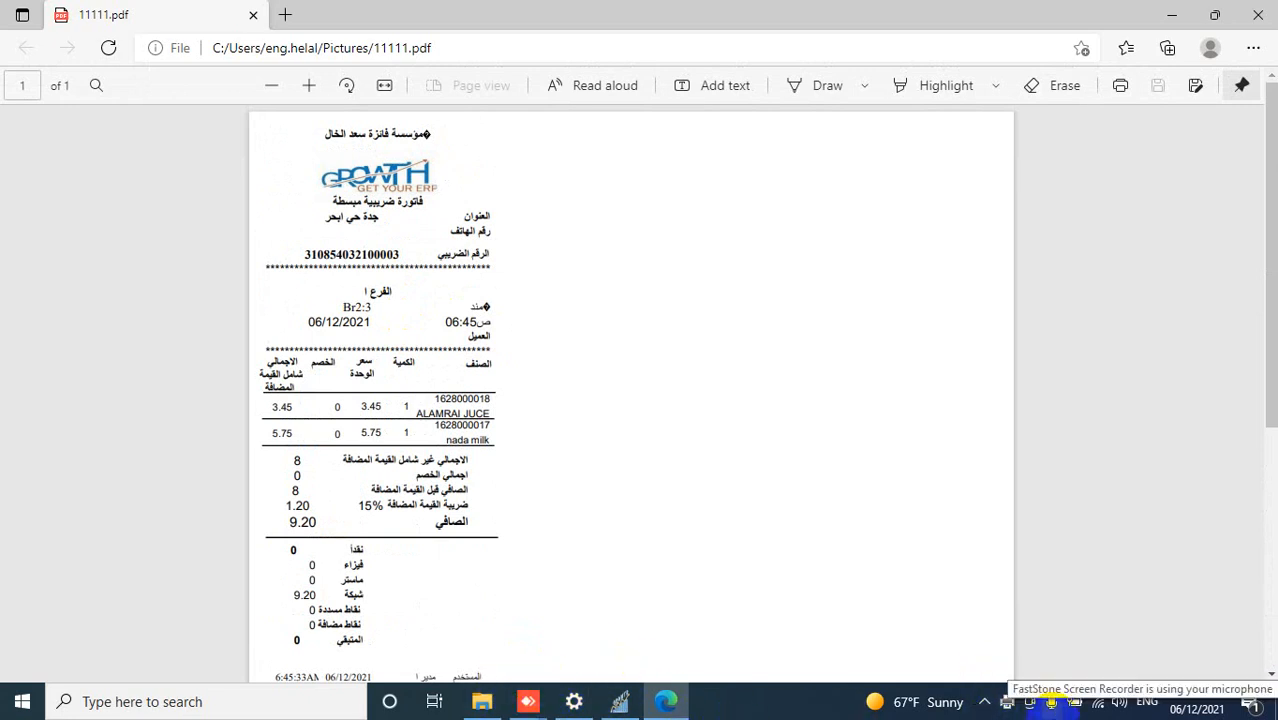
pyautogui.click(1048, 704)
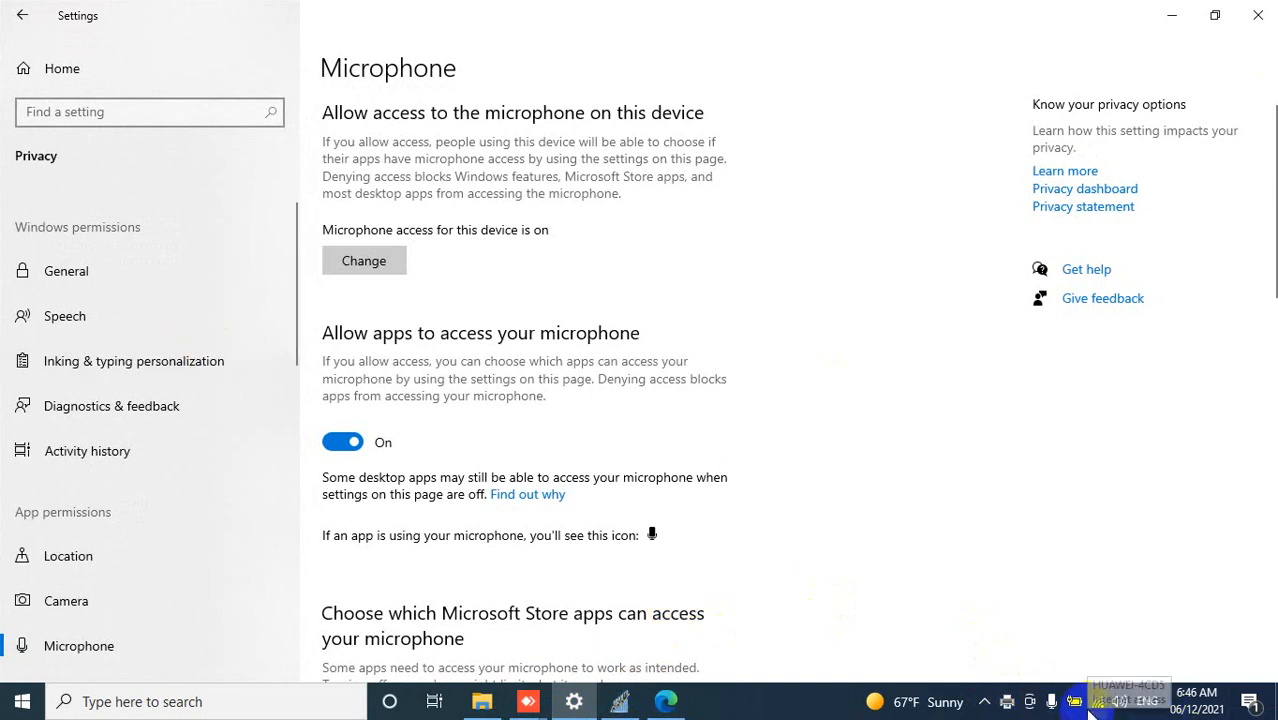
pyautogui.click(984, 701)
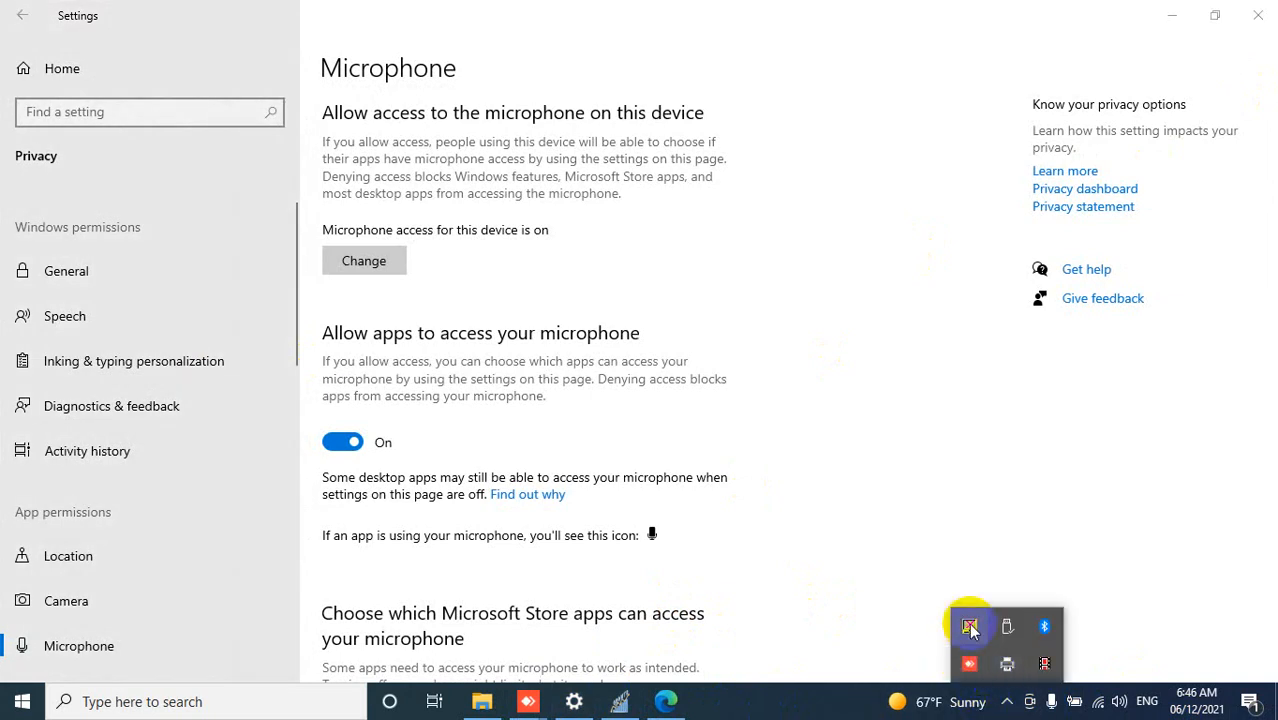